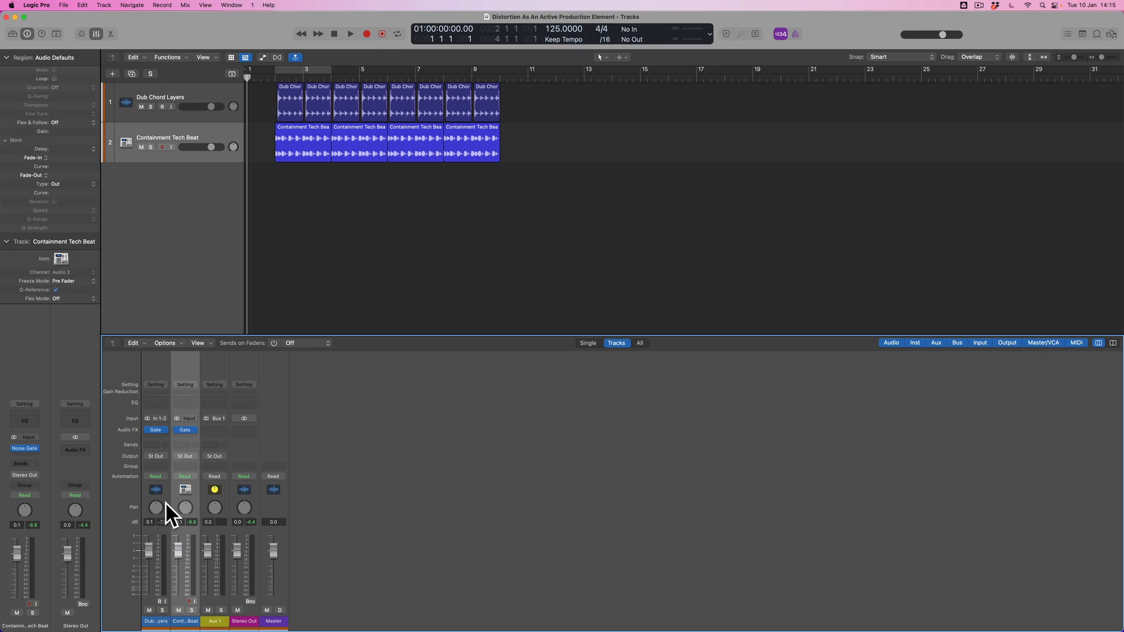
Add a Bus 1 send to both the Dub Chord Layers and Containment Tech Beat tracks and reset their send levels to default
left_click(165, 502)
left_click(154, 445)
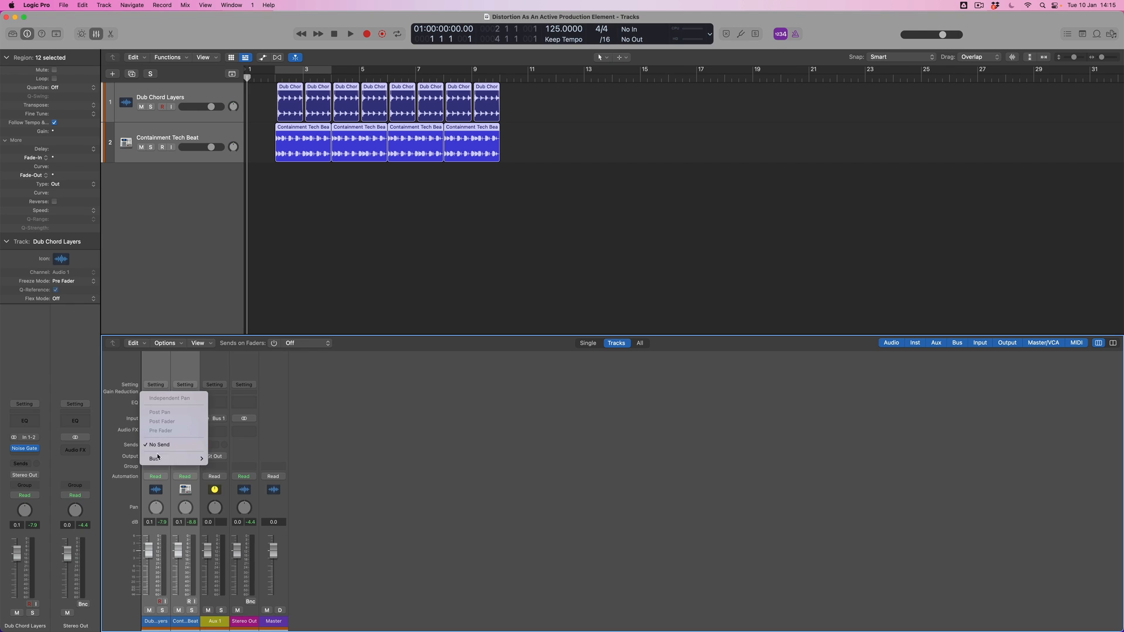
mouse_move(157, 457)
left_click(244, 269)
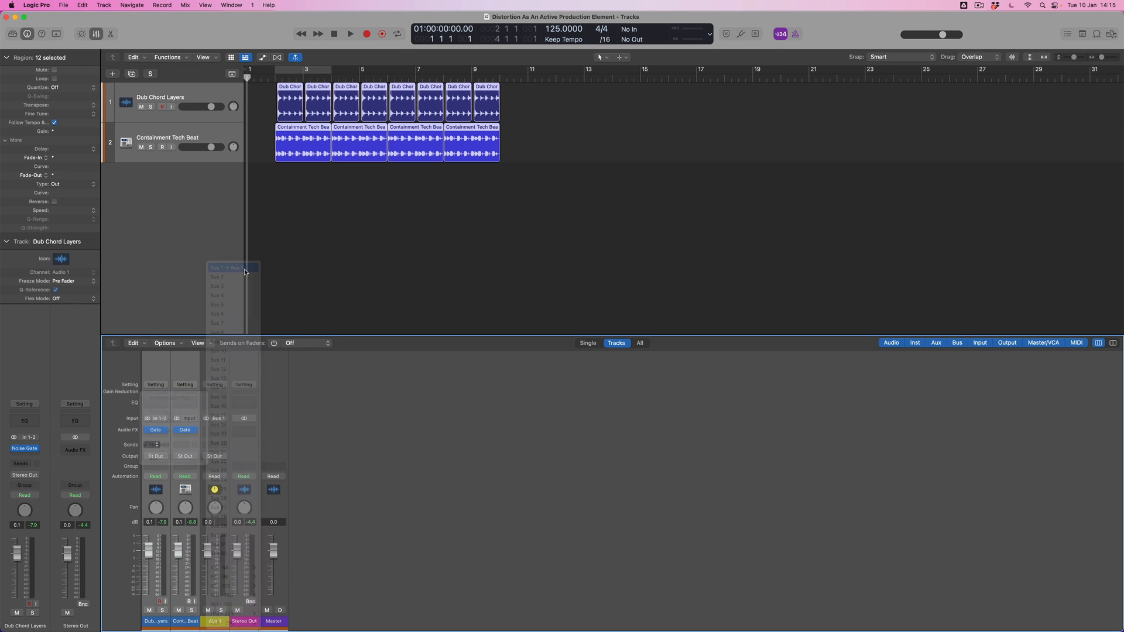
left_click(165, 441, "alt")
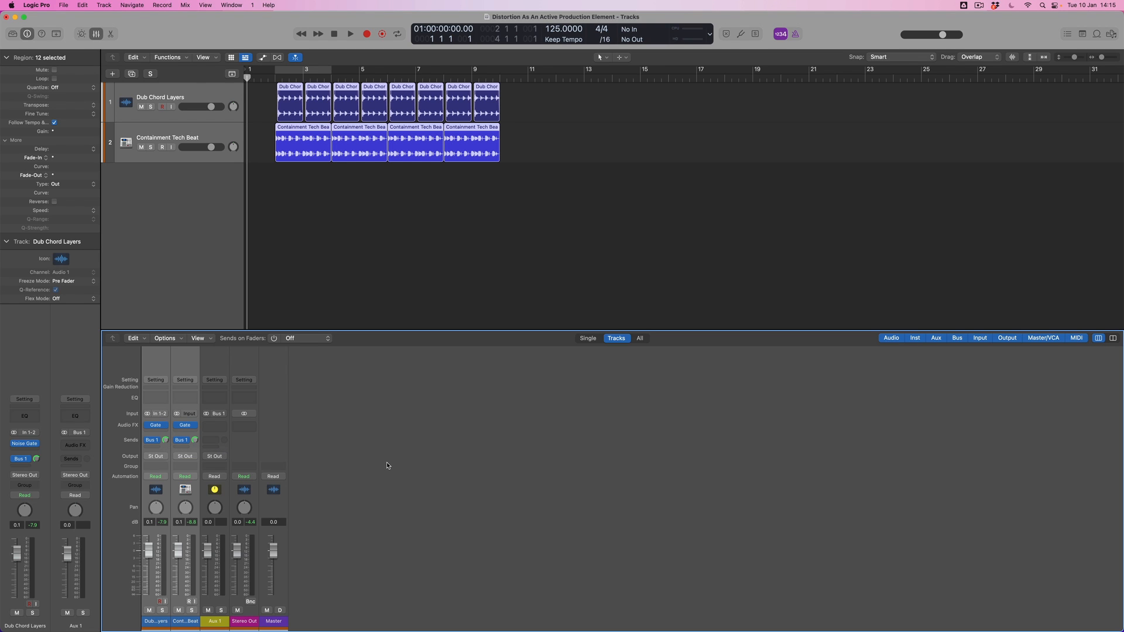
Insert a stereo Clip Distortion plug-in on the Aux 1 channel
left_click(221, 426)
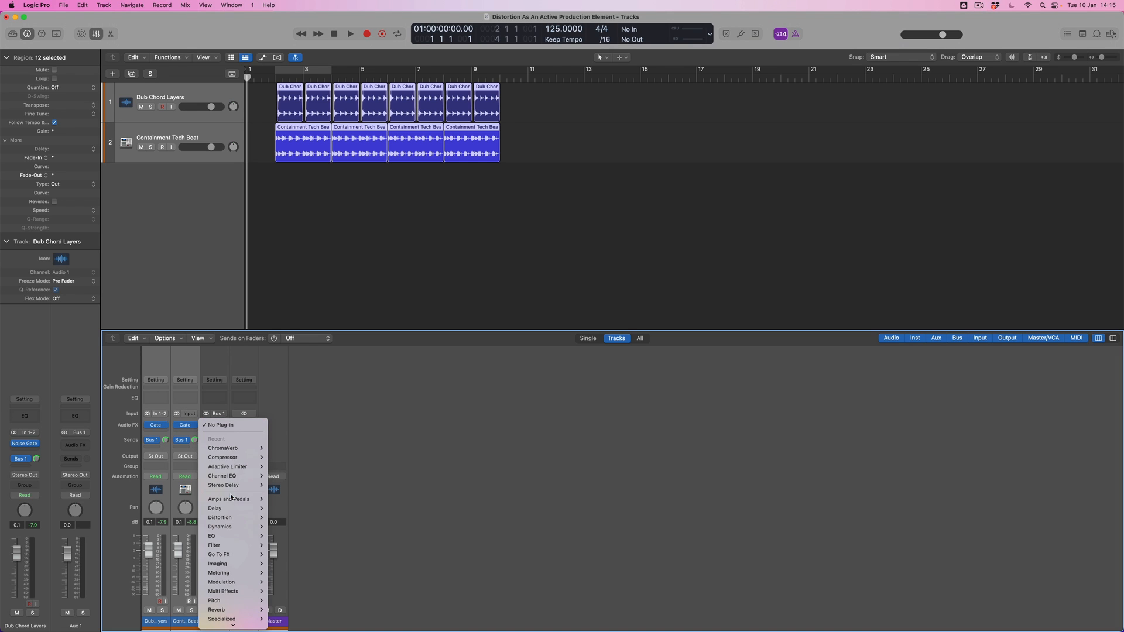
mouse_move(231, 521)
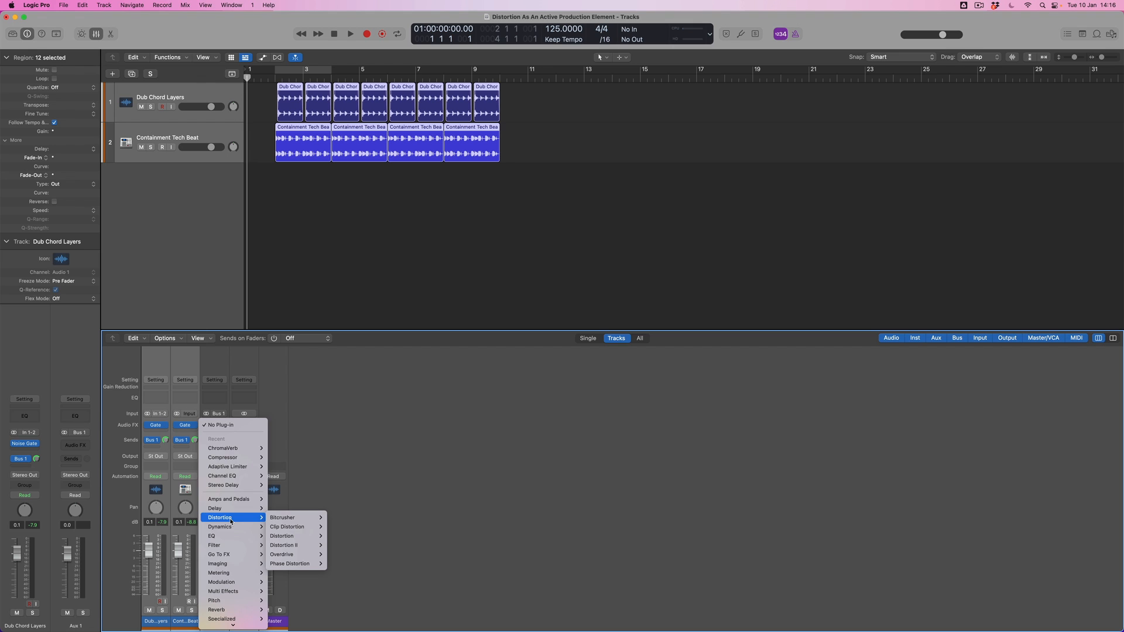
mouse_move(301, 527)
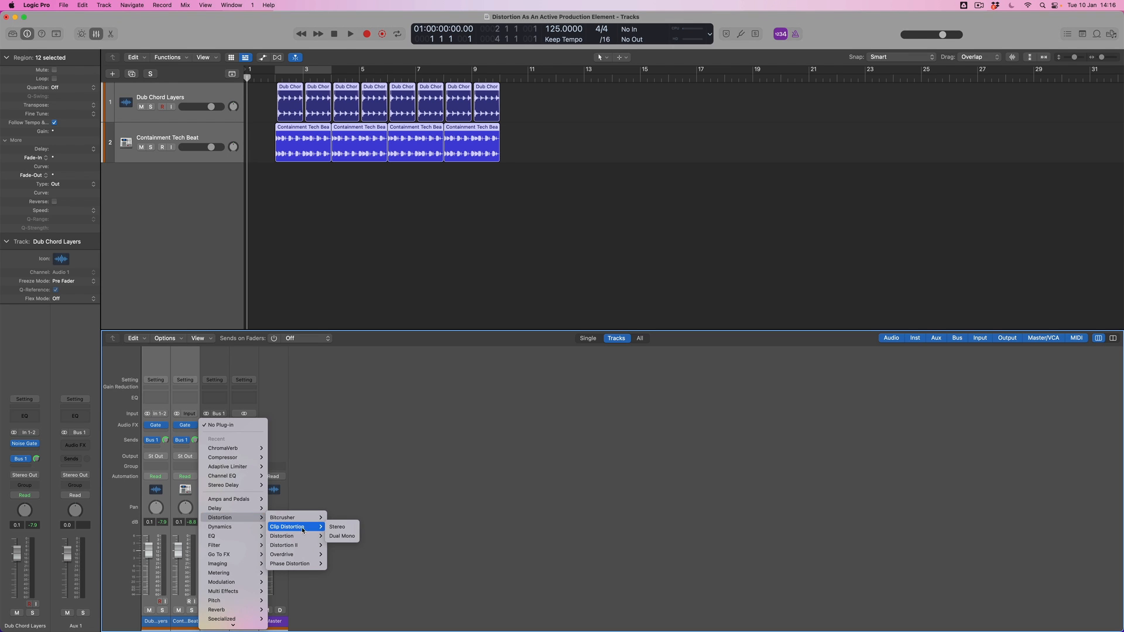
left_click(343, 529)
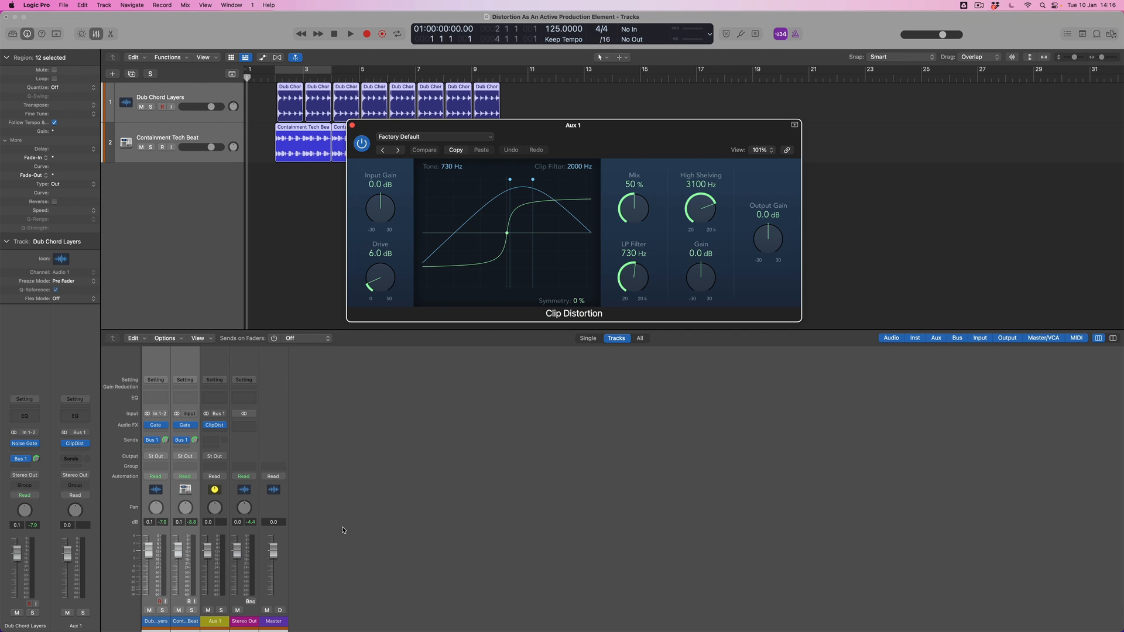
Solo the Aux 1 channel and set the cycle range from bar 2 to bar 10
left_click(221, 611)
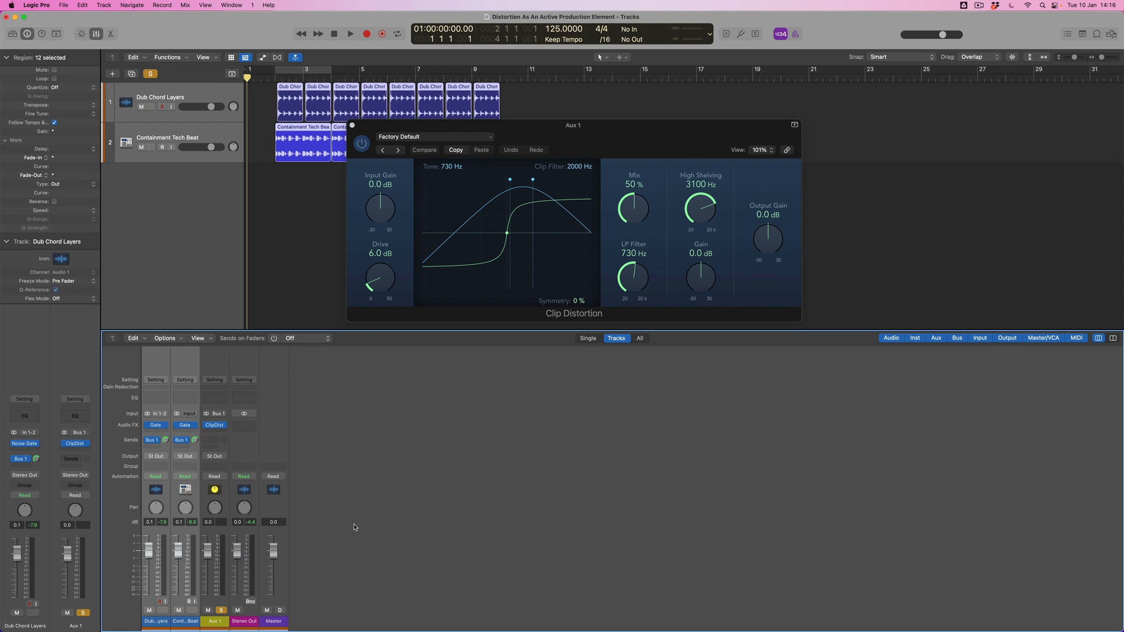
left_click_drag(279, 73, 492, 113)
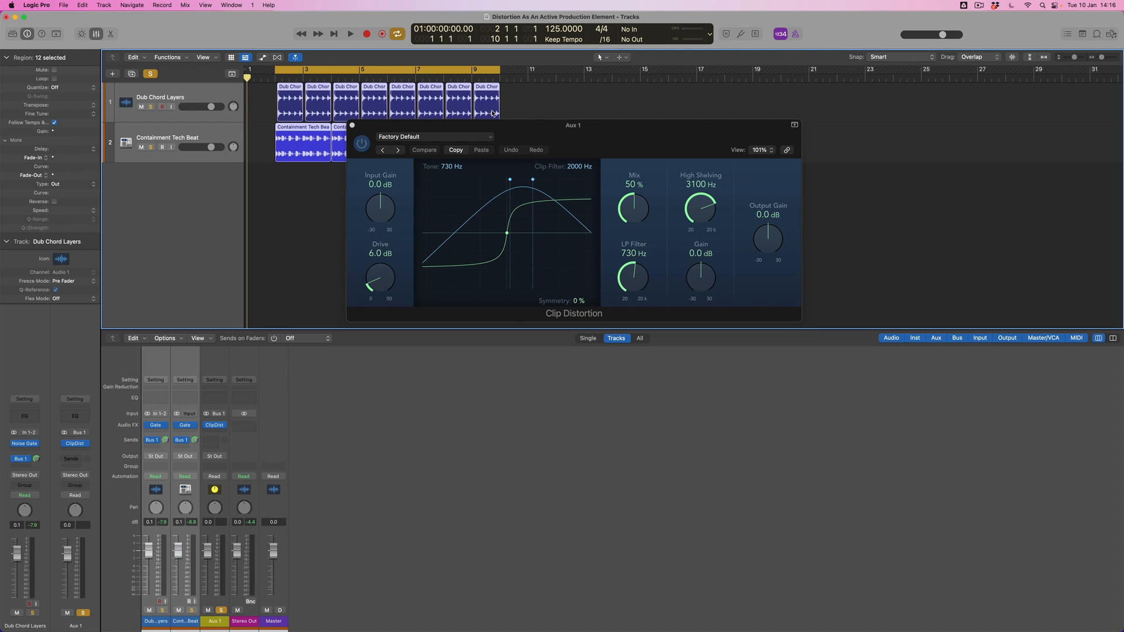
Set the Clip Distortion Mix to 100% and audition the distorted signal
left_click_drag(644, 210, 647, 128)
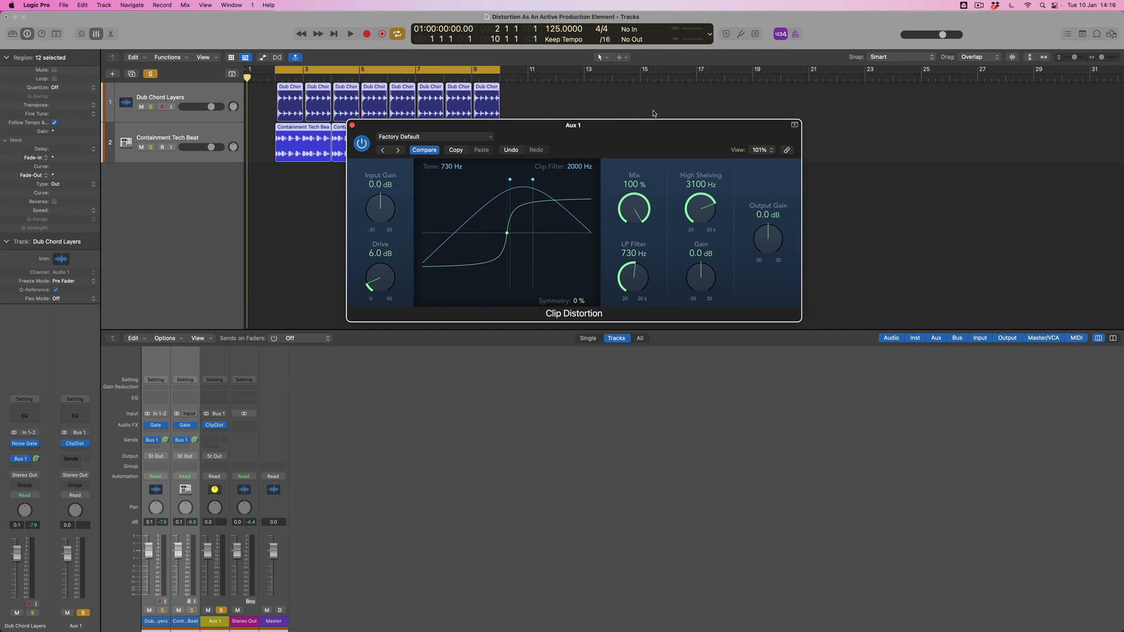
key("space")
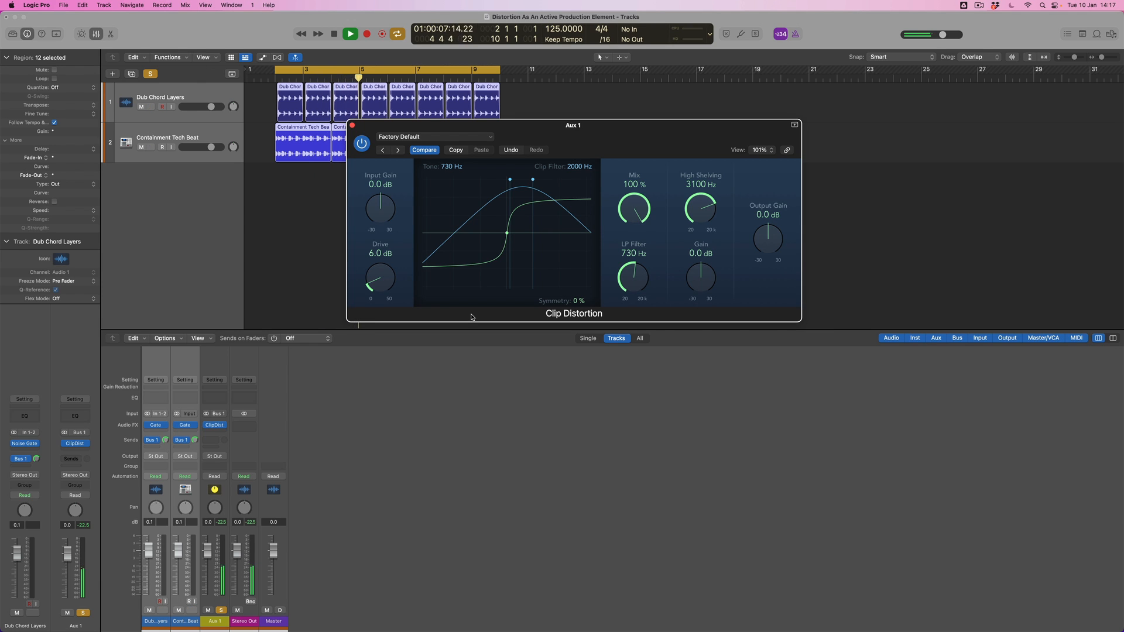
key("space")
Set the Clip Distortion Input Gain to +8.0 dB and Drive to 16.0 dB
left_click_drag(388, 211, 389, 195)
left_click_drag(381, 276, 382, 256)
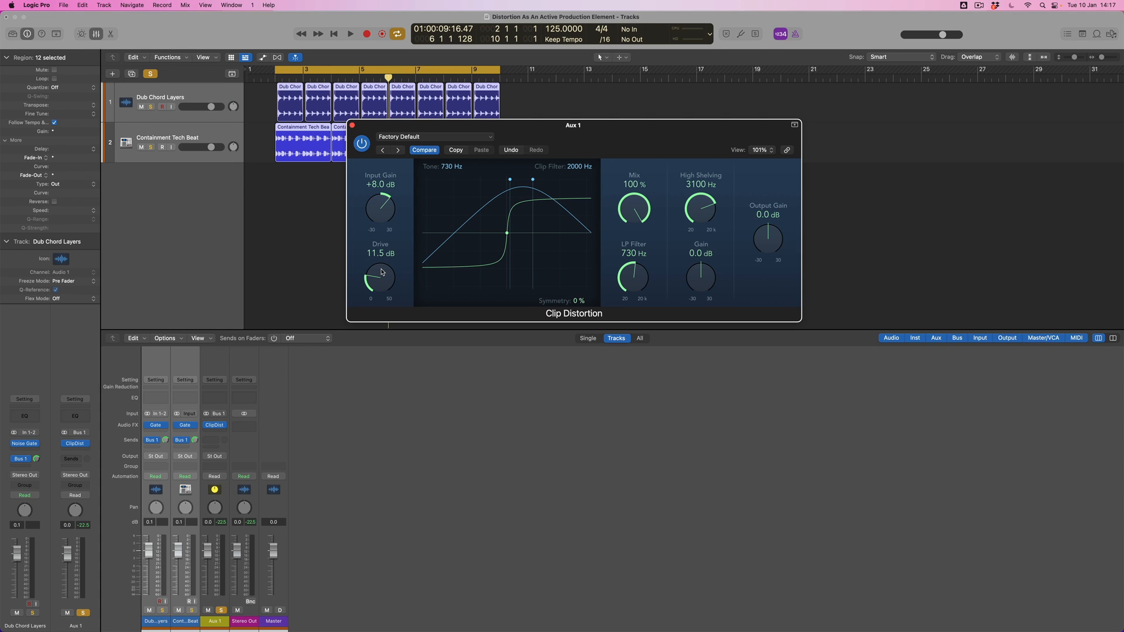
left_click_drag(385, 275, 385, 259)
During playback, shift the Clip Distortion Tone to 1200 Hz and the Clip Filter to 3700 Hz
key("space")
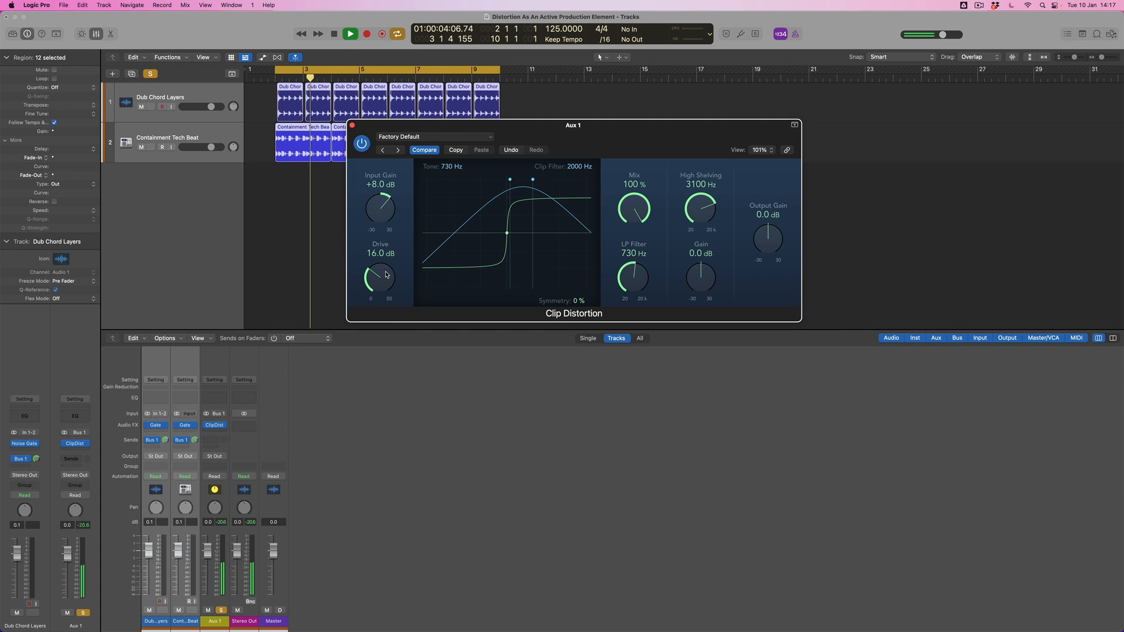
left_click_drag(510, 179, 547, 179)
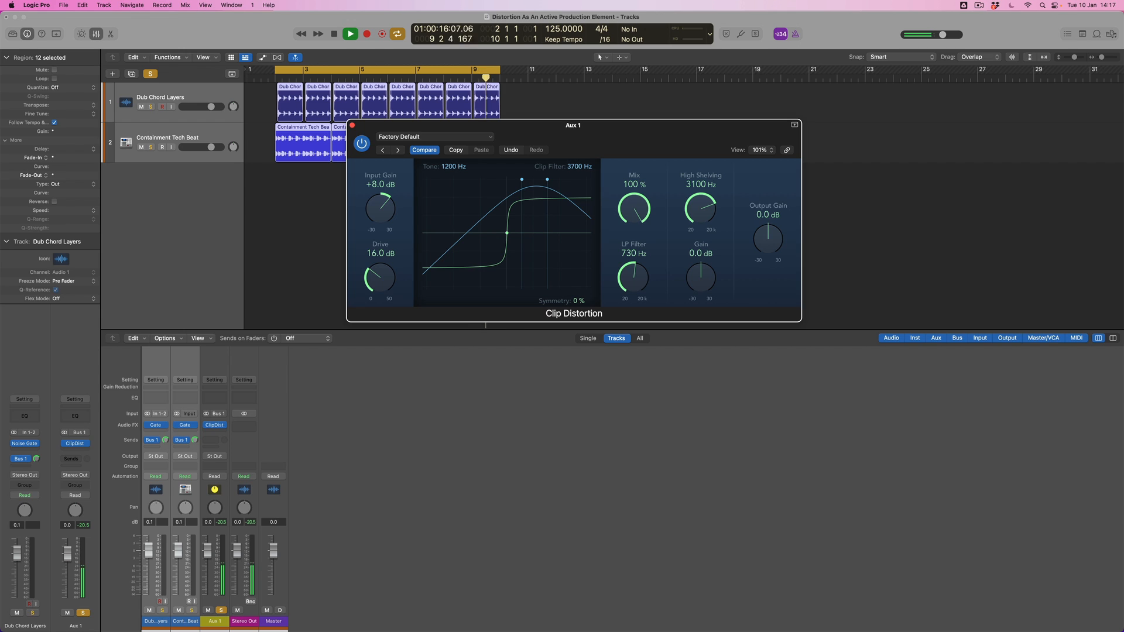
key("space")
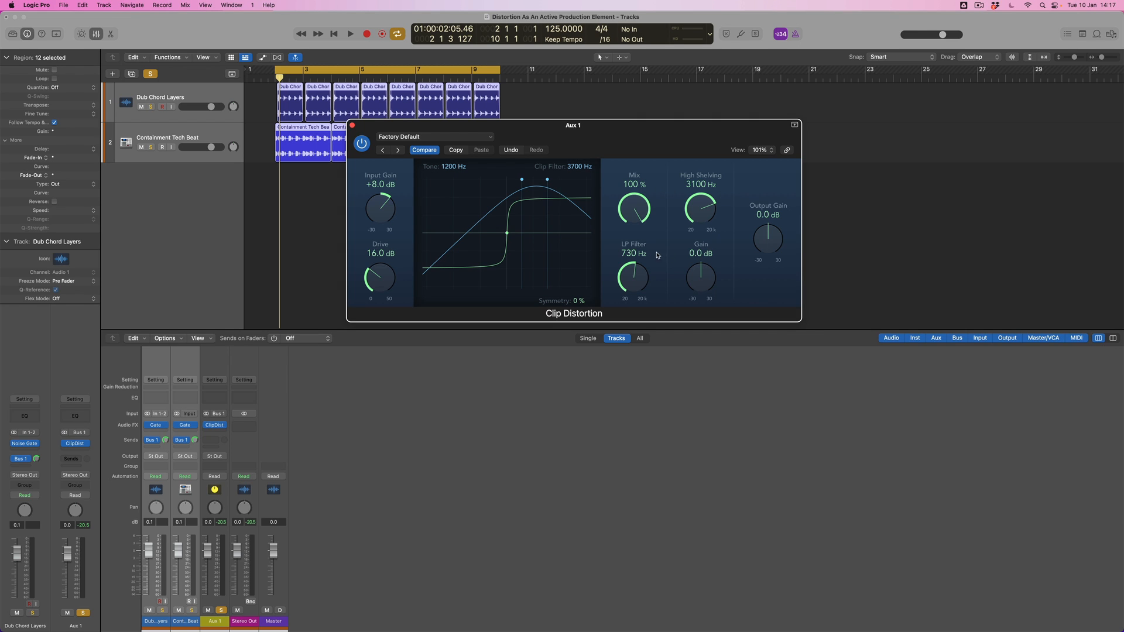
During playback, set High Shelving to 4400 Hz, the LP Filter to 1000 Hz and the shelving Gain to -1.5 dB
key("space")
left_click_drag(697, 209, 697, 202)
left_click_drag(632, 274, 629, 269)
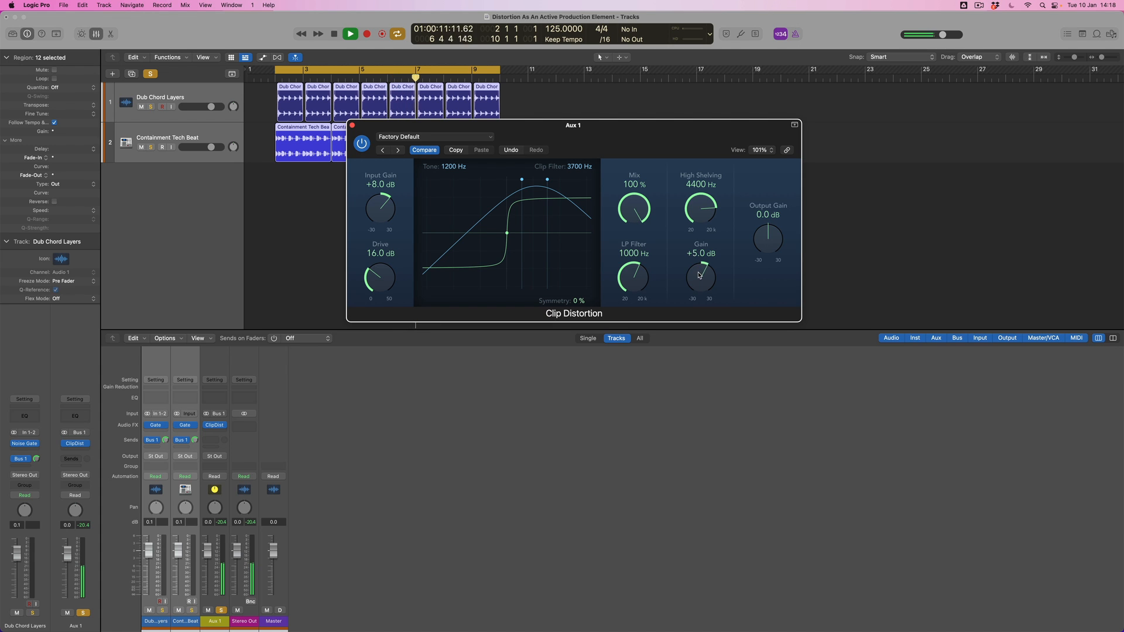
left_click_drag(696, 290, 697, 290)
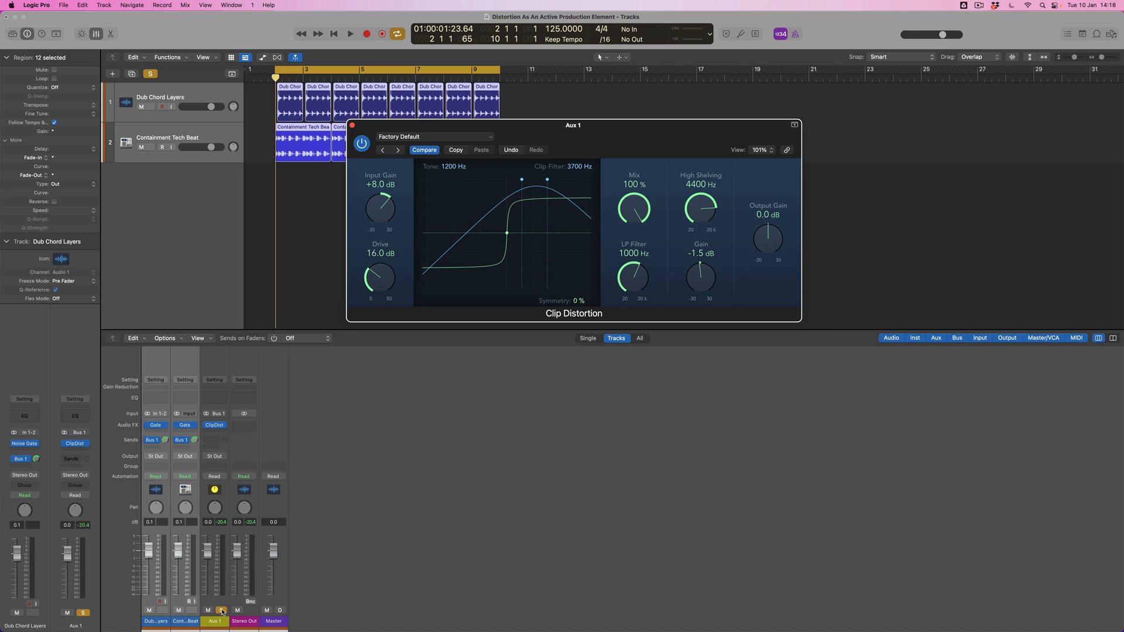
Unsolo the Aux 1 channel and rename it DIST
left_click(222, 611)
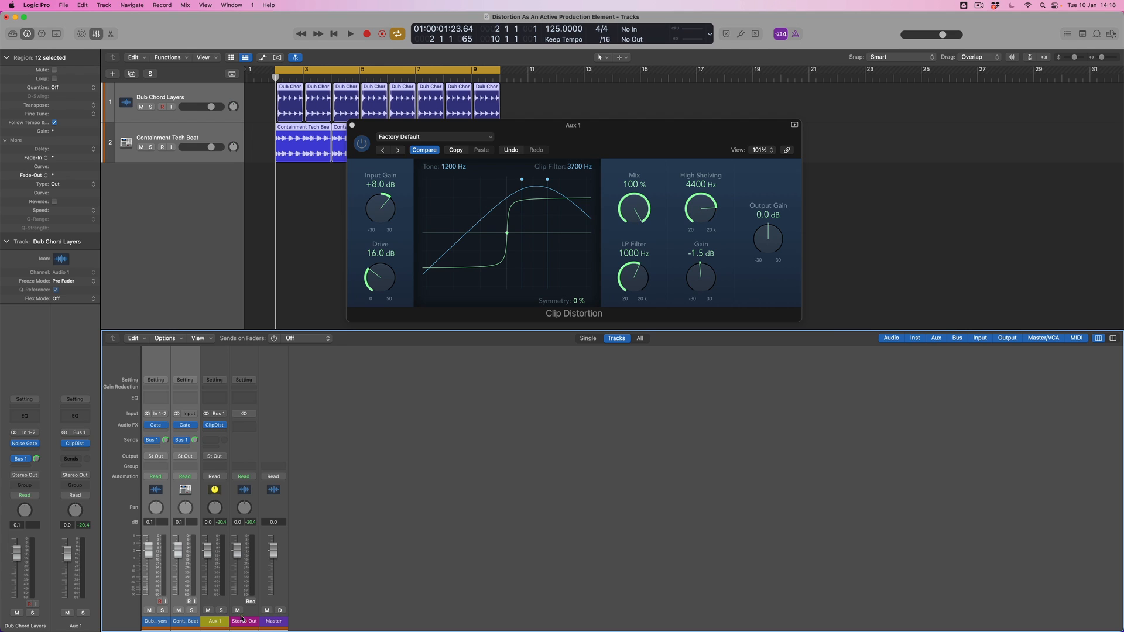
double_click(217, 622)
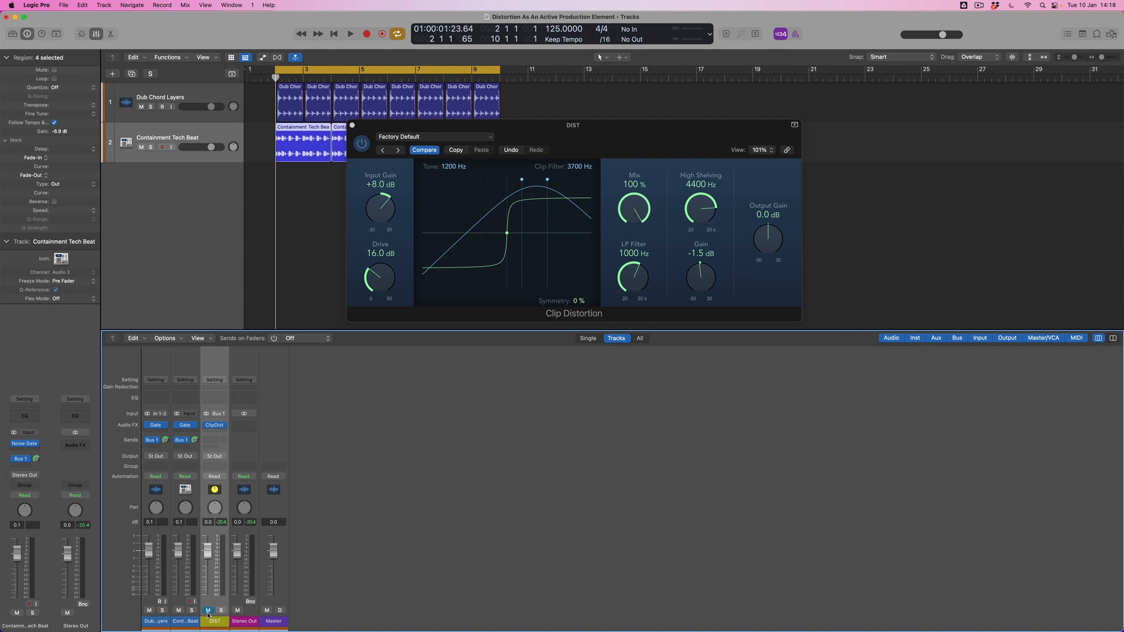
Compare the mix with the DIST channel muted and unmuted, and close the Clip Distortion window
key("space")
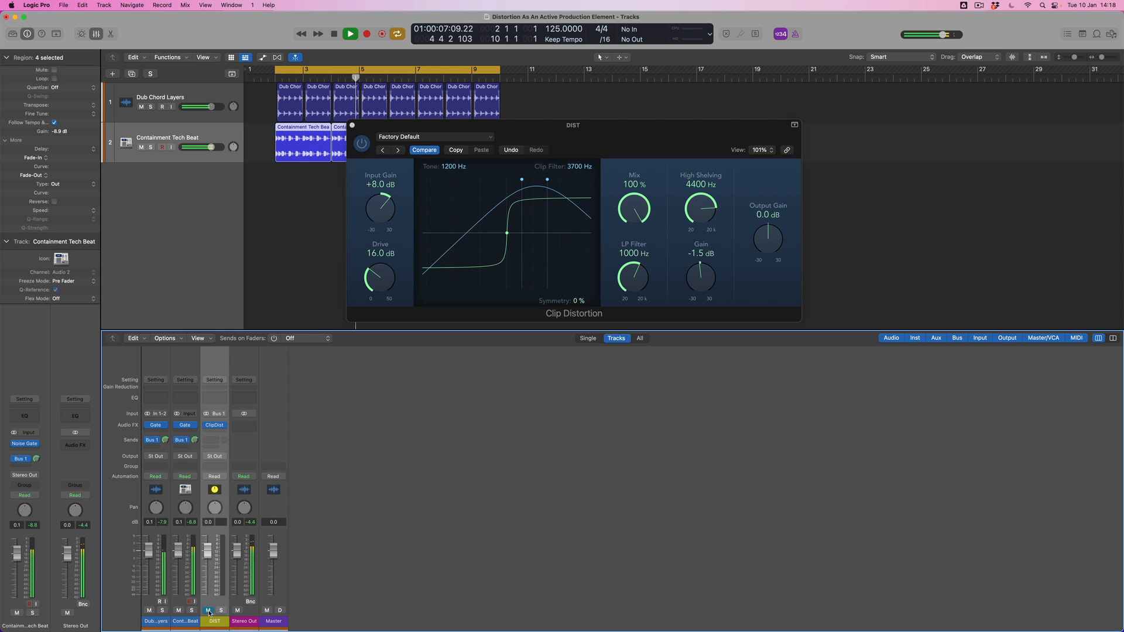
left_click(209, 611)
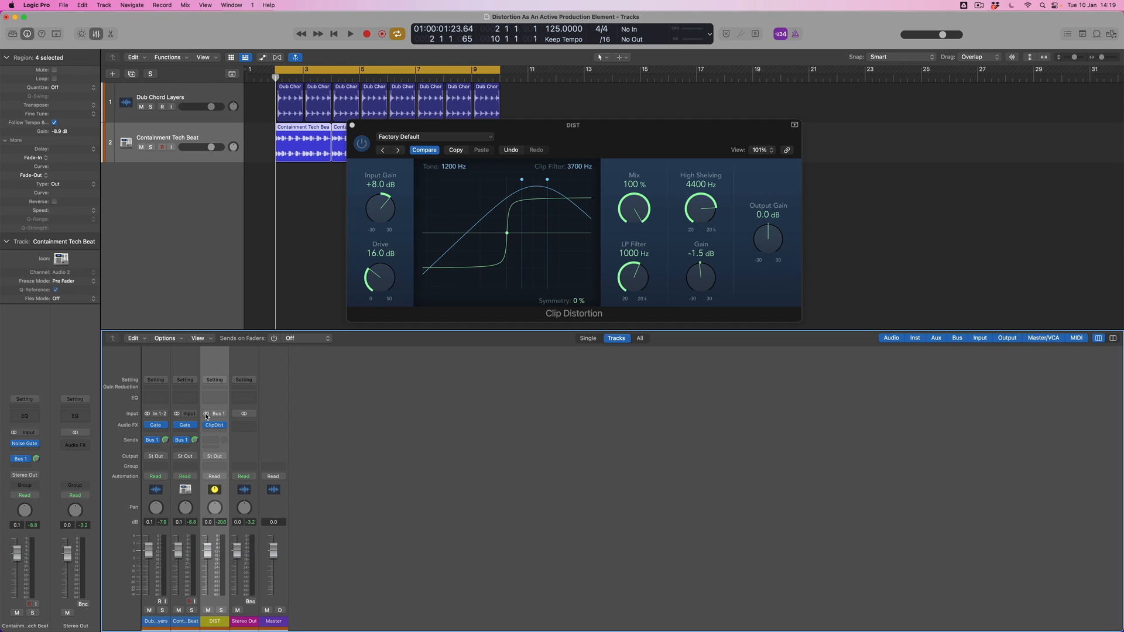
left_click(352, 126)
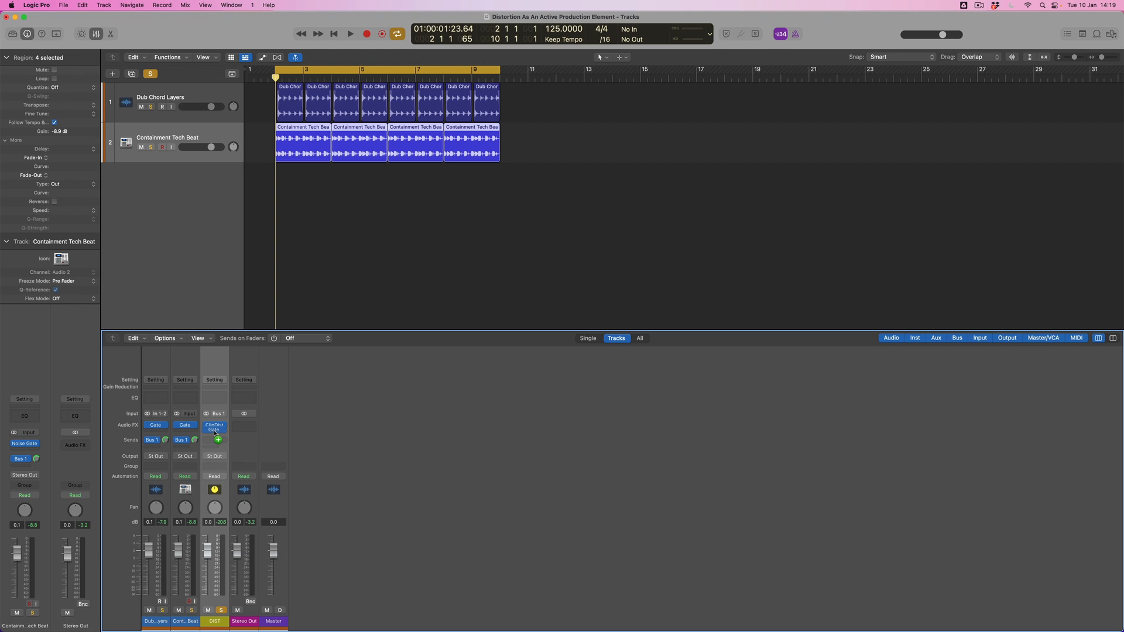
Copy the Noise Gate onto the DIST channel below Clip Distortion and open its settings
left_click_drag(214, 432, 216, 433)
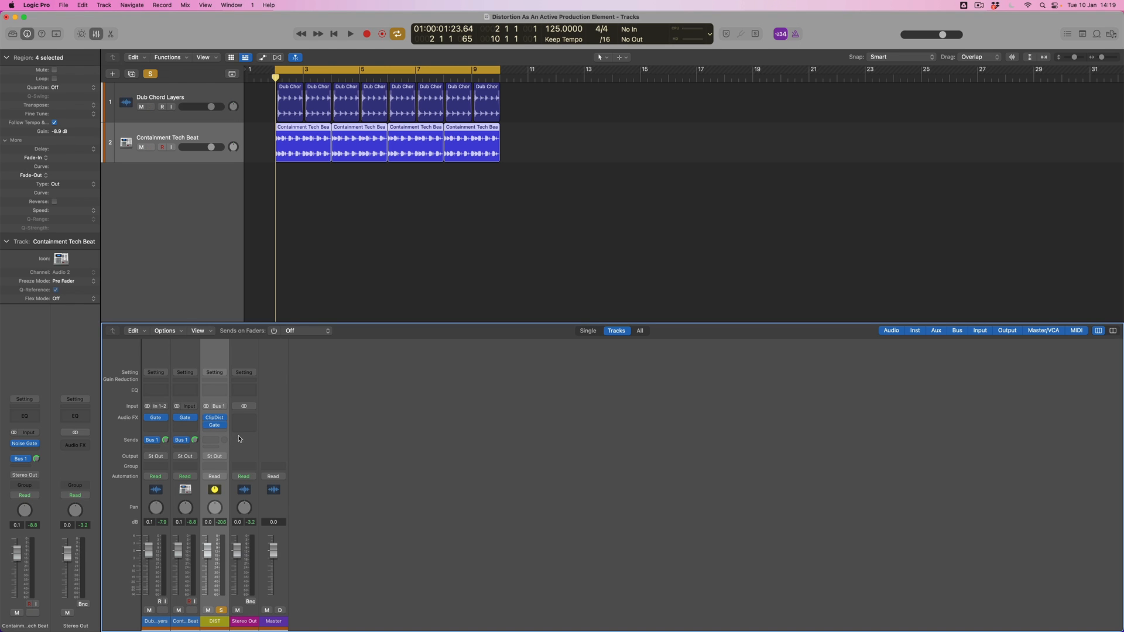
left_click(215, 427)
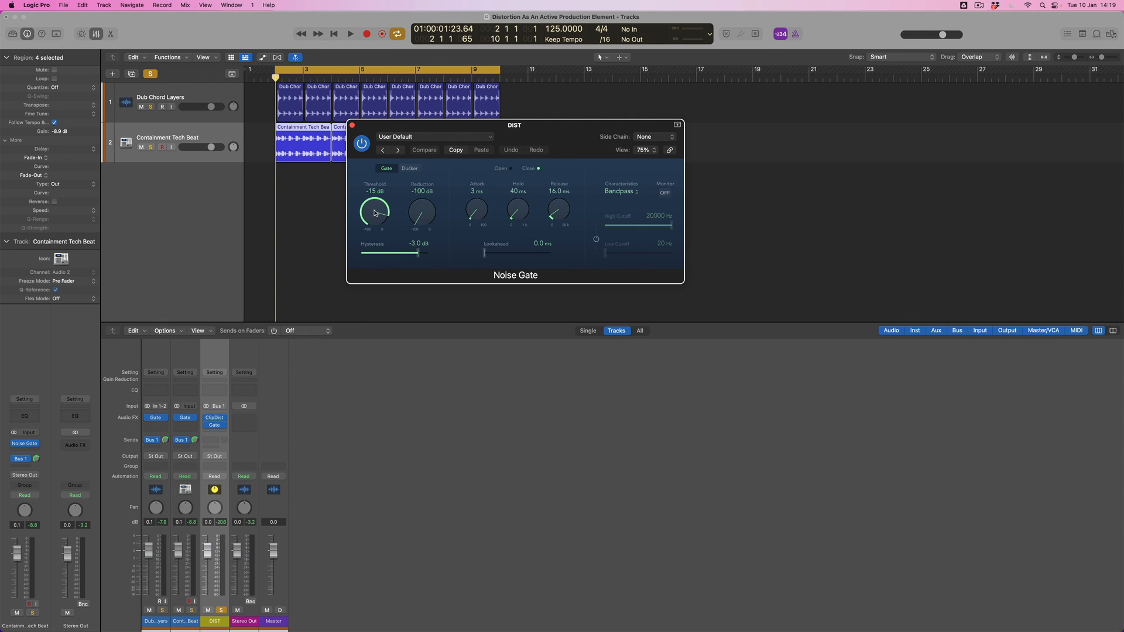
During playback, set the DIST channel's Noise Gate Threshold to -22 dB and Attack to 1 ms
key("space")
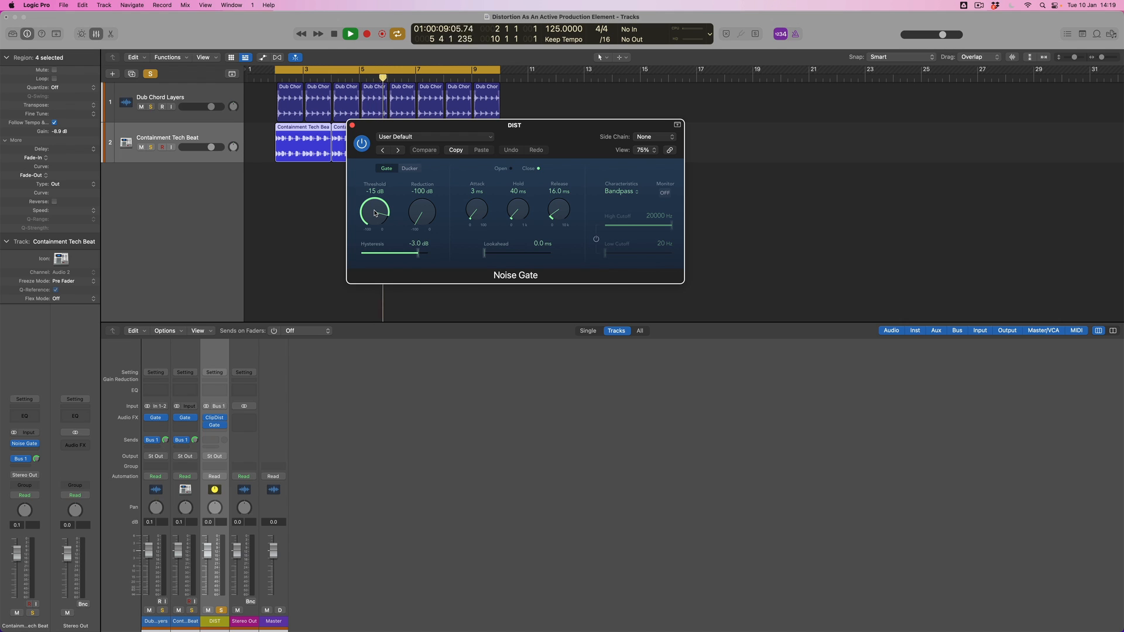
scroll(374, 213, "down", 1)
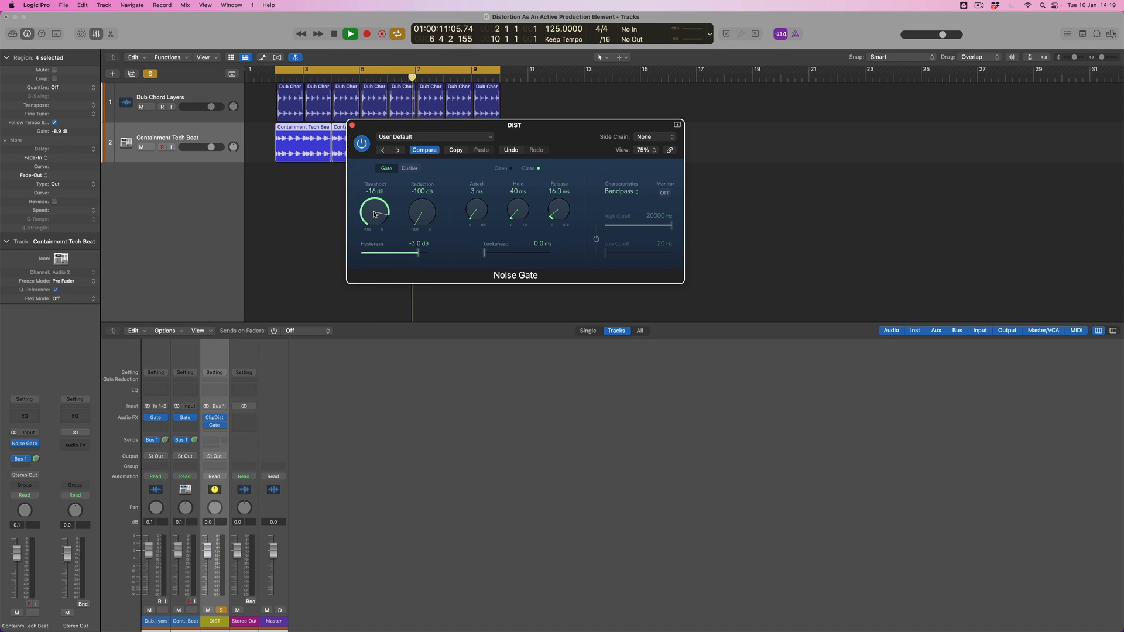
scroll(372, 217, "down", 4)
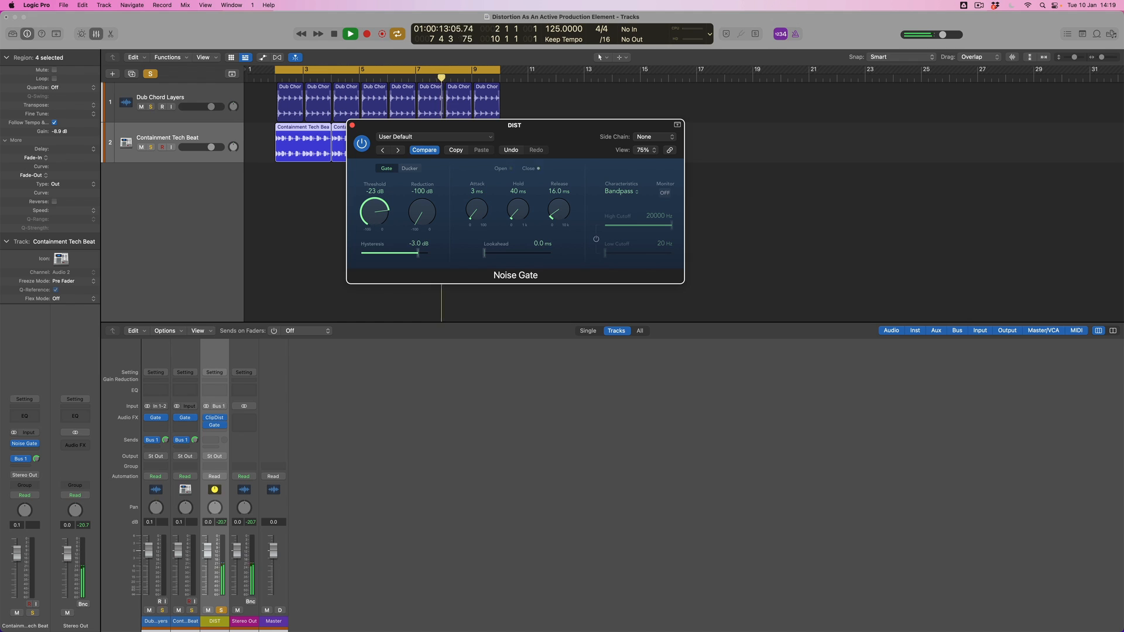
scroll(370, 222, "up", 1)
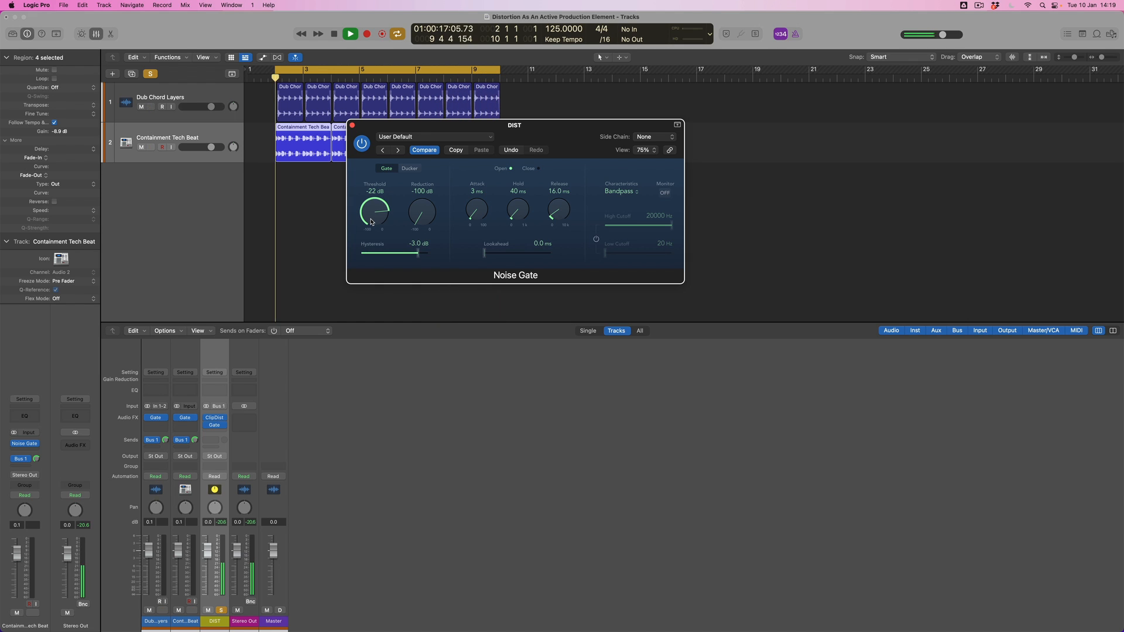
scroll(371, 221, "up", 1)
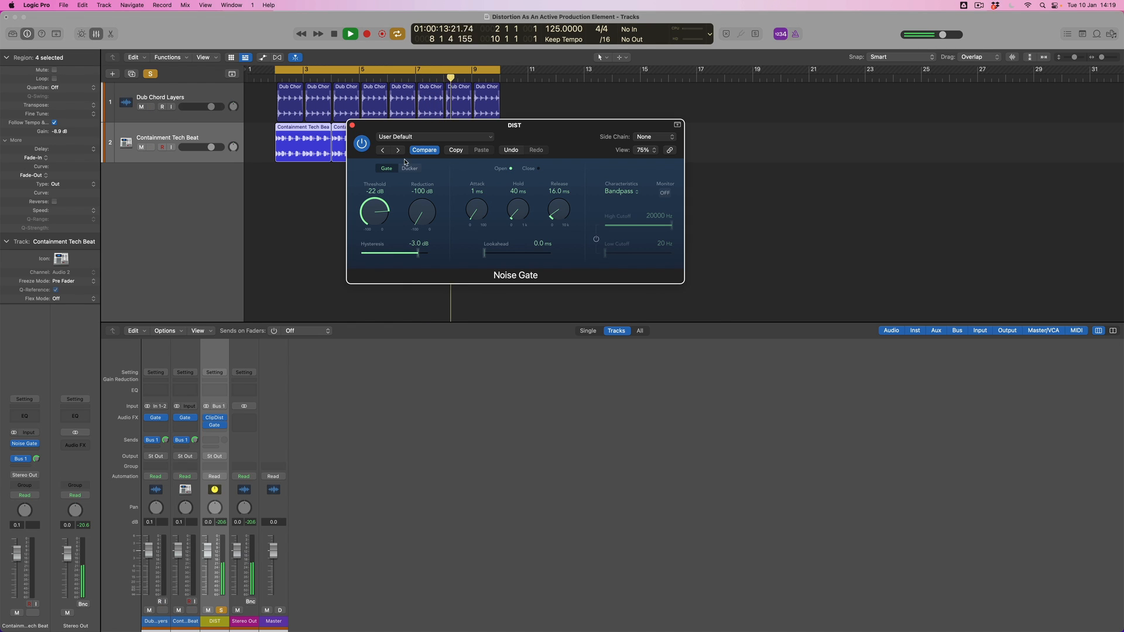
Bypass and re-enable the Noise Gate during playback to compare the sound, and stop playback
left_click(367, 150)
left_click(367, 150)
key("space")
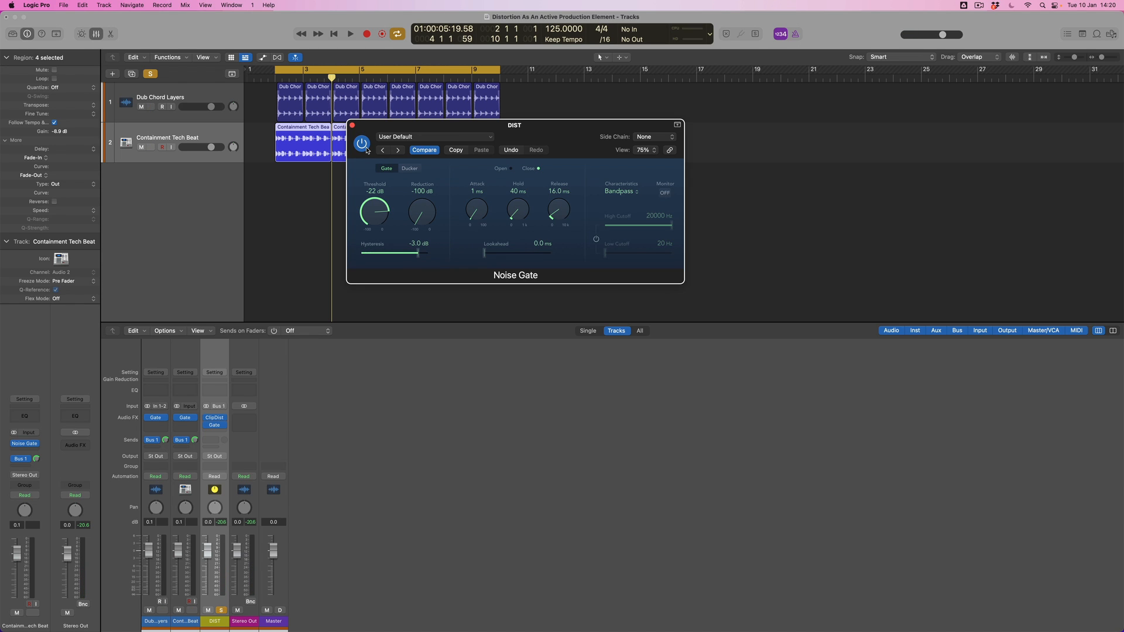
Unsolo the DIST channel, audition the full mix and close the Noise Gate window
left_click(222, 611)
key("space")
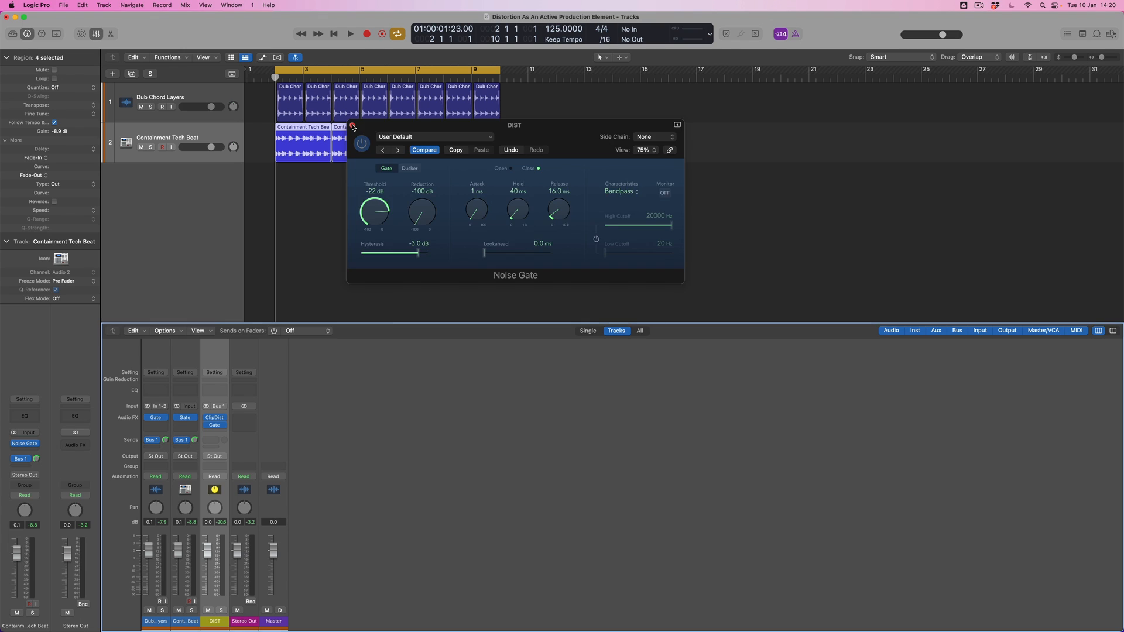
key("super+w")
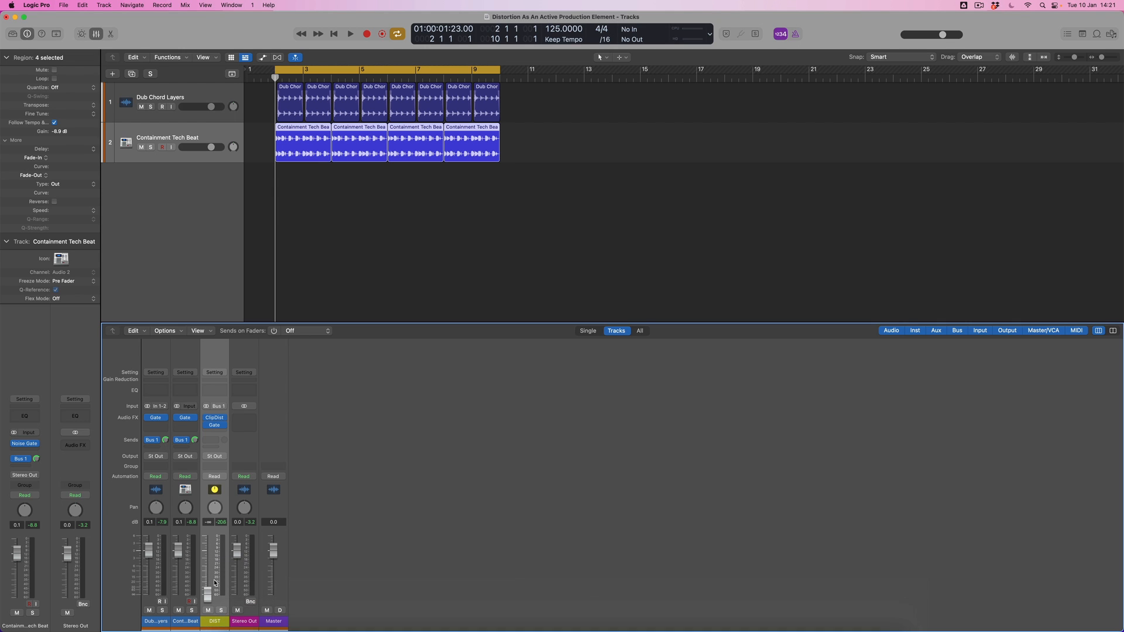
Play the loop while gradually raising the DIST channel's fader from its minimum to 0.0 dB
key("space")
left_click_drag(207, 593, 208, 588)
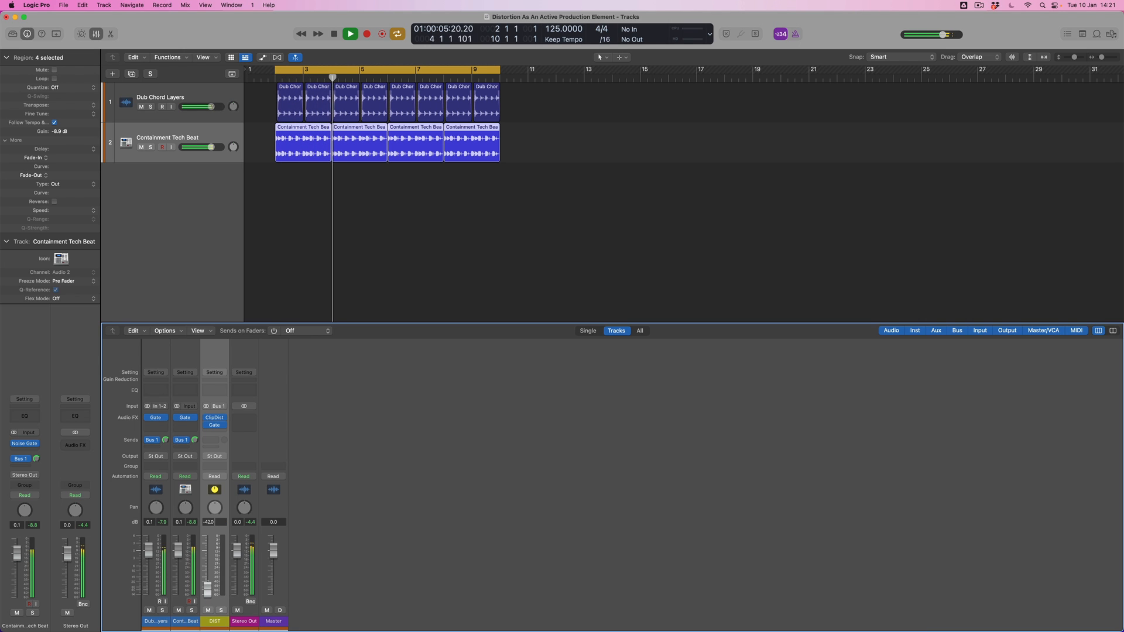
left_click_drag(207, 589, 207, 555)
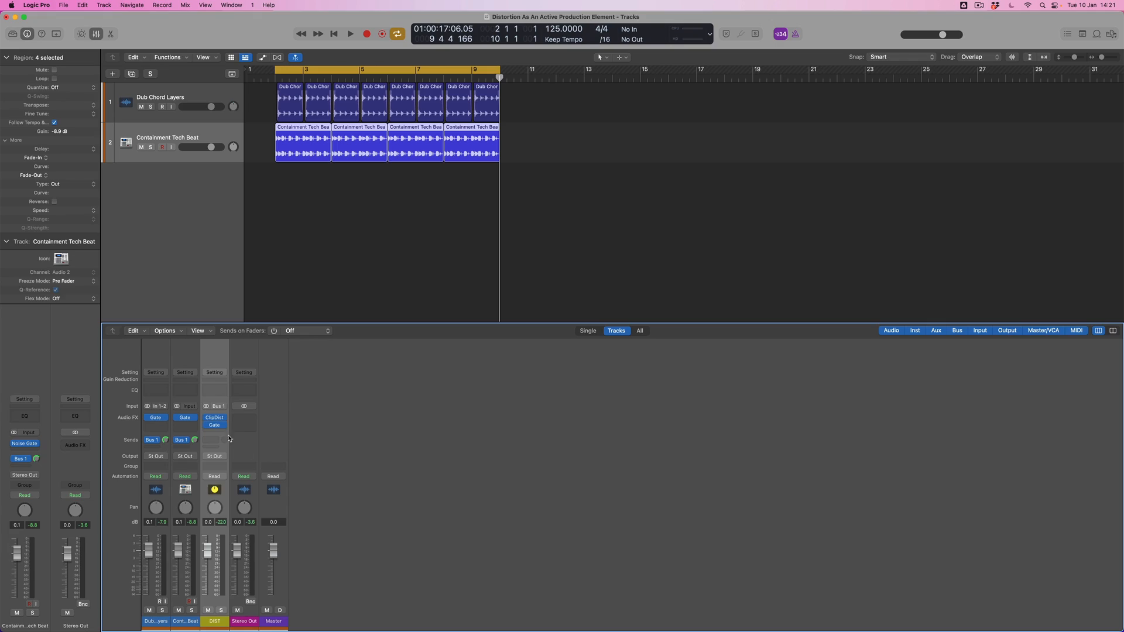
Insert a stereo AutoFilter below the Noise Gate on the DIST channel and solo the channel
left_click(221, 431)
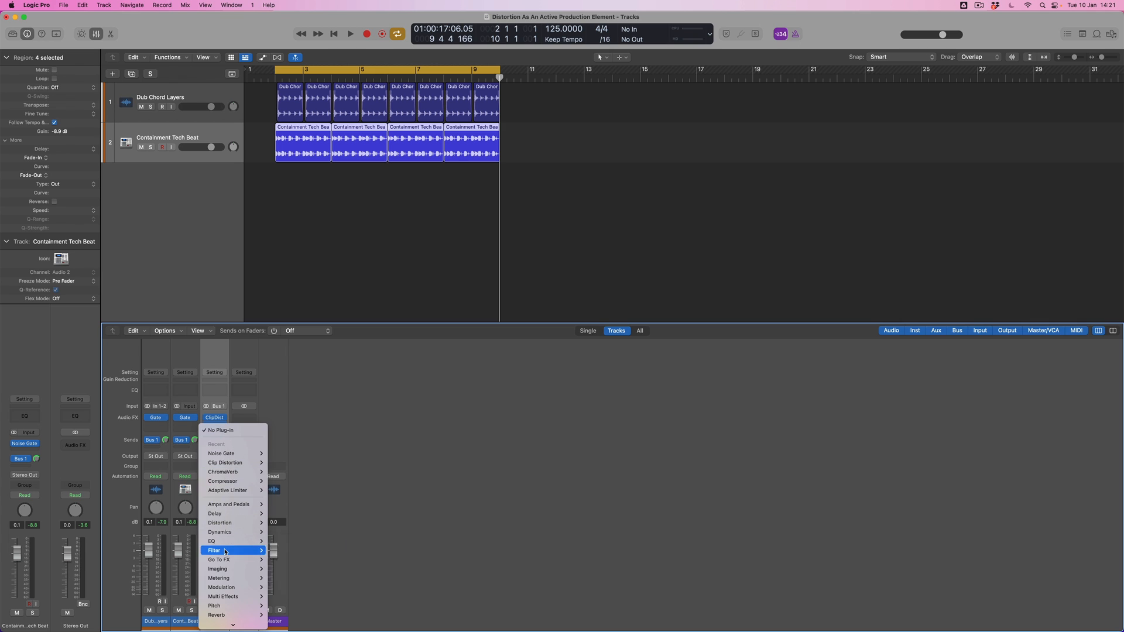
mouse_move(225, 551)
mouse_move(316, 551)
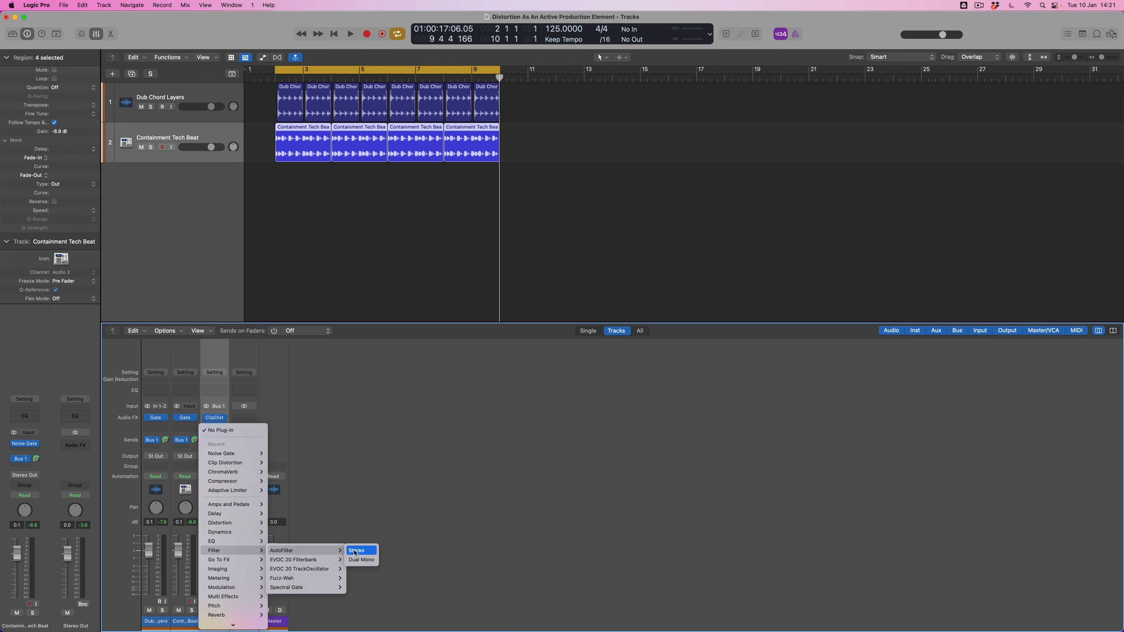
left_click(355, 551)
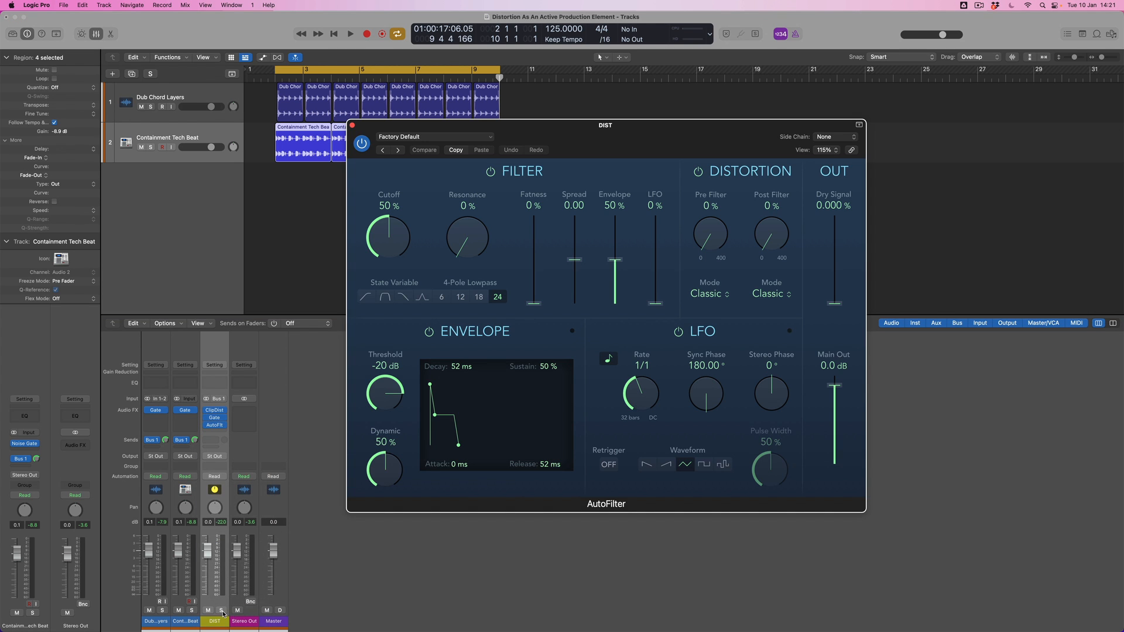
left_click(222, 611)
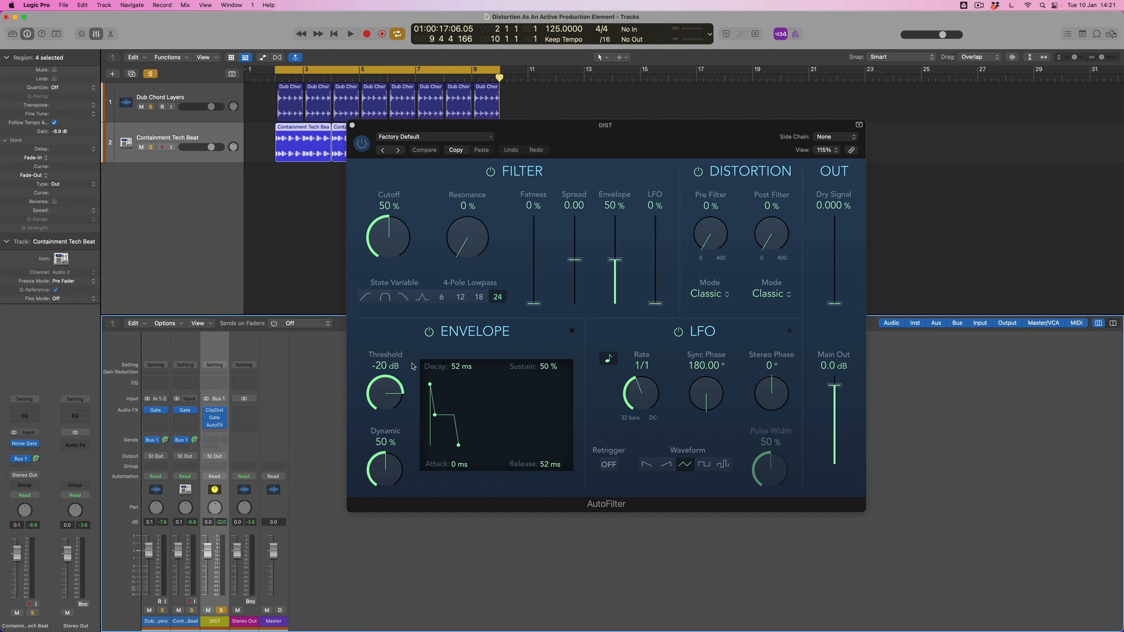
Set the AutoFilter to the State Variable band-pass type, set Cutoff to 52% and audition the soloed bus
left_click(384, 297)
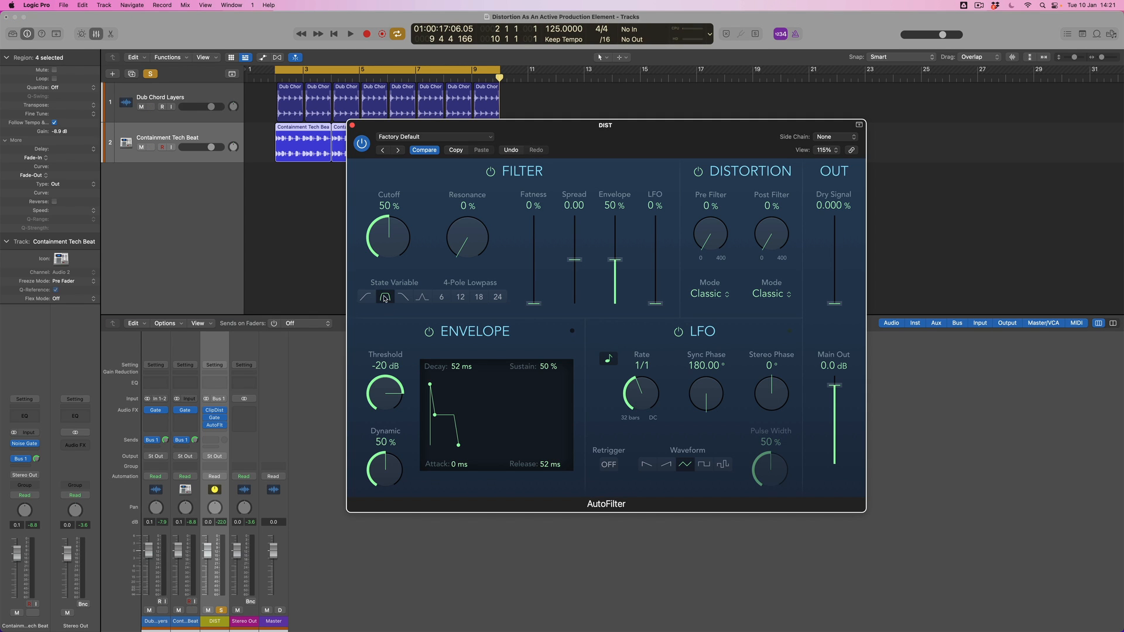
left_click_drag(388, 249, 389, 236)
left_click_drag(380, 240, 380, 233)
mouse_move(381, 234)
left_mouse_down()
mouse_move(381, 256)
mouse_move(382, 221)
mouse_move(381, 245)
left_mouse_up()
key("space")
key("space")
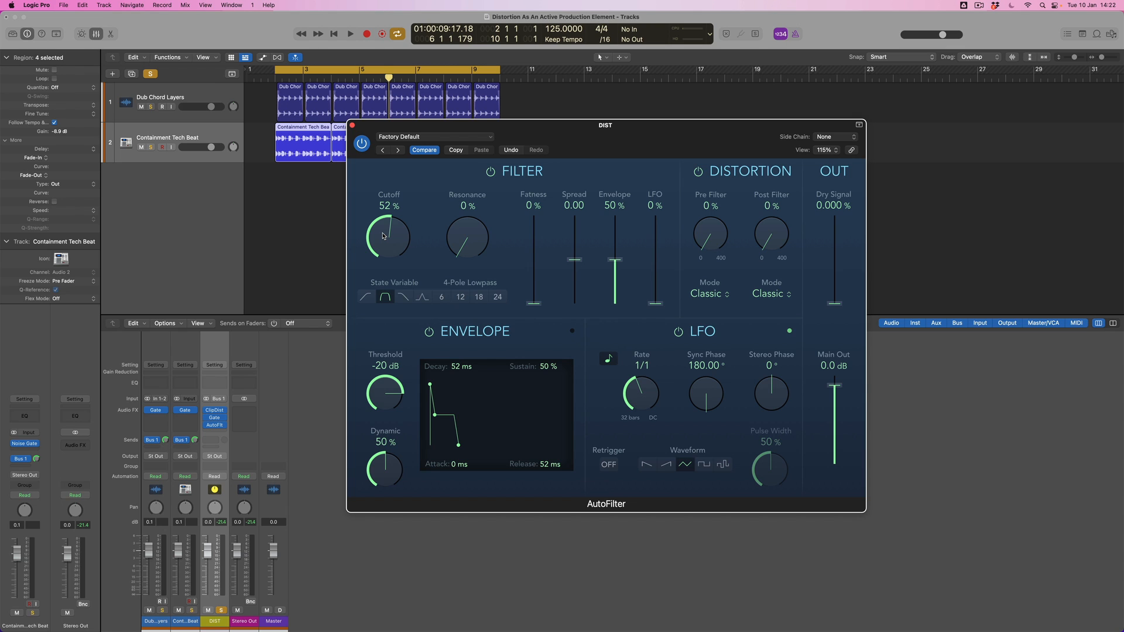
Set the AutoFilter's Envelope amount to 0% and LFO amount to 50%, and start playback
left_click_drag(615, 261, 656, 255)
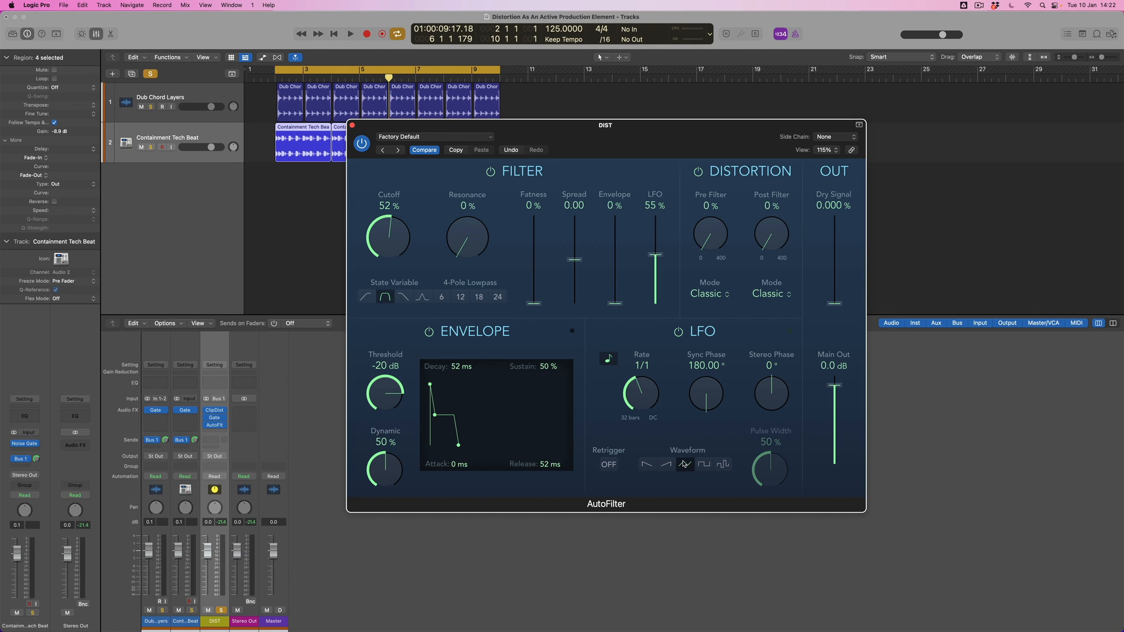
left_click_drag(660, 258, 658, 263)
key("space")
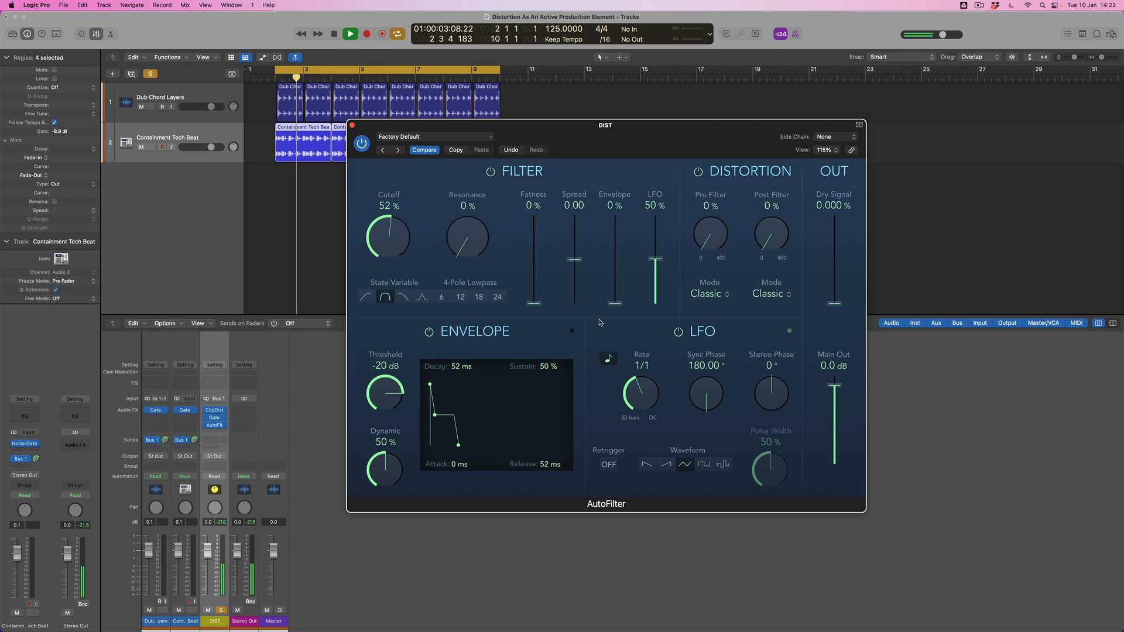
Set the AutoFilter's Cutoff to 58%, LFO Rate to 2 bars and LFO amount to 18% during playback
left_click_drag(404, 243, 406, 234)
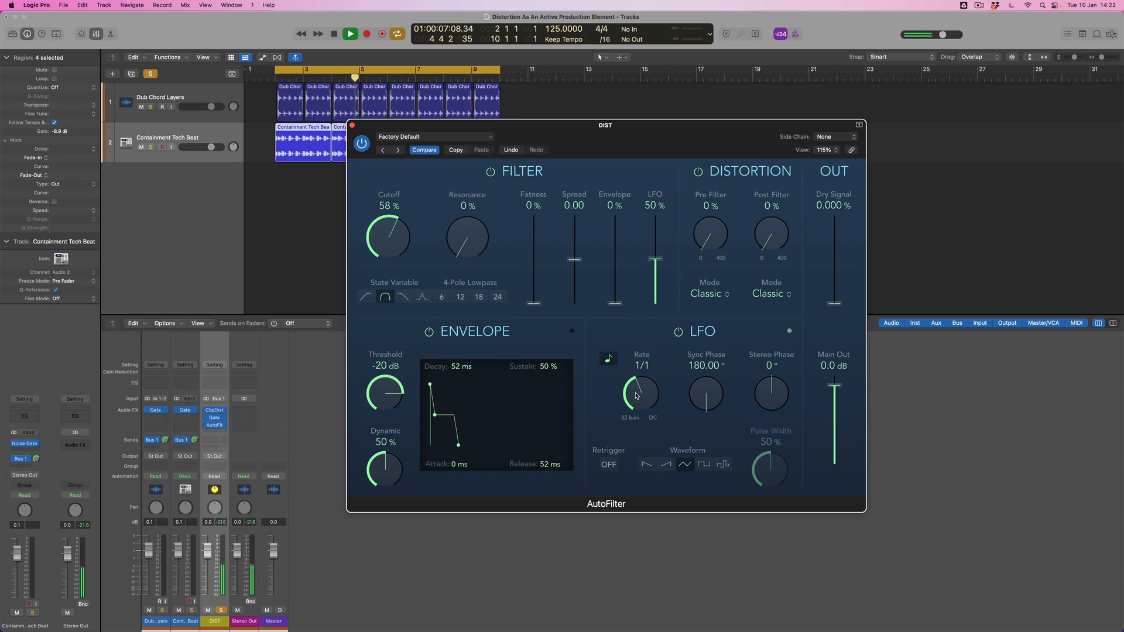
left_click_drag(637, 396, 633, 404)
left_click_drag(658, 270, 657, 290)
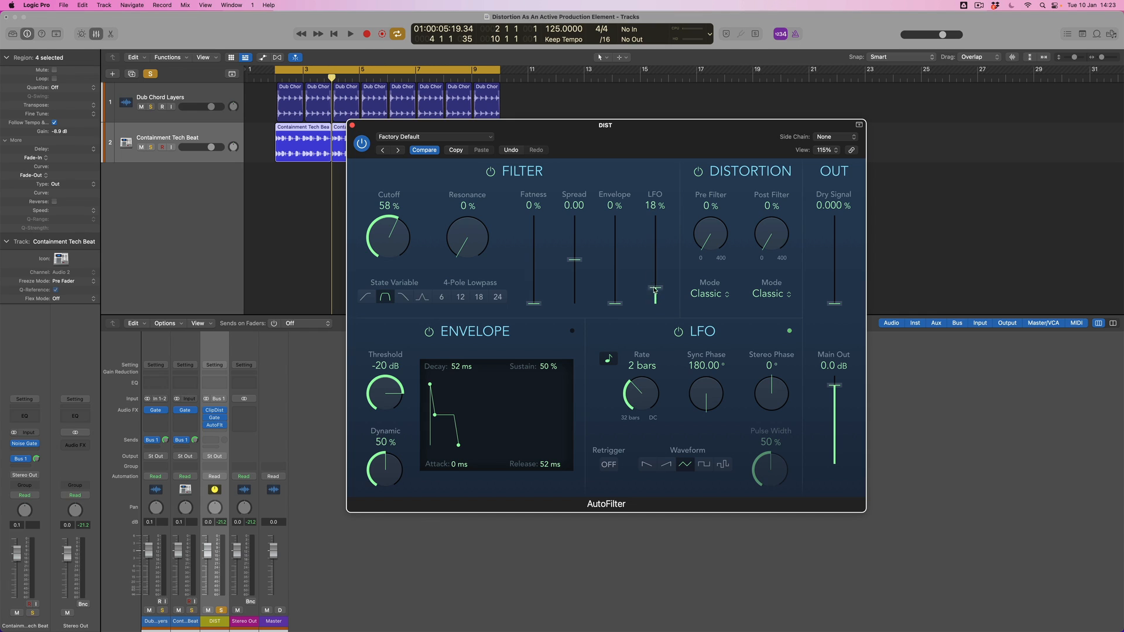
Set the LFO amount to 0%, the Envelope amount to 55% and the envelope Threshold to -23 dB while auditioning
left_click_drag(653, 289, 624, 266)
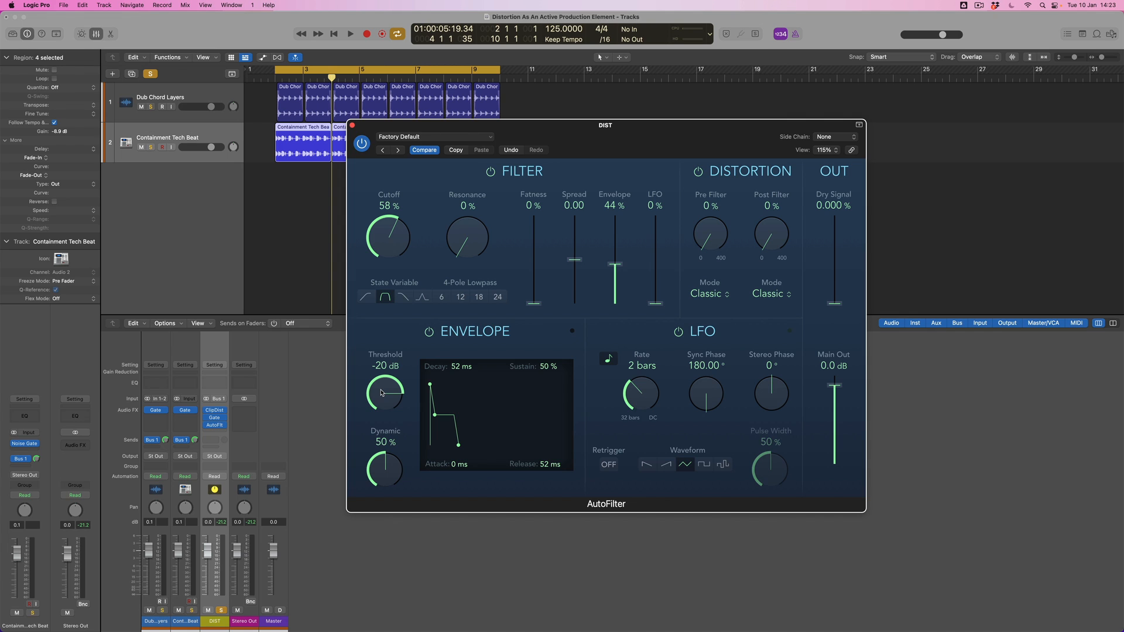
key("space")
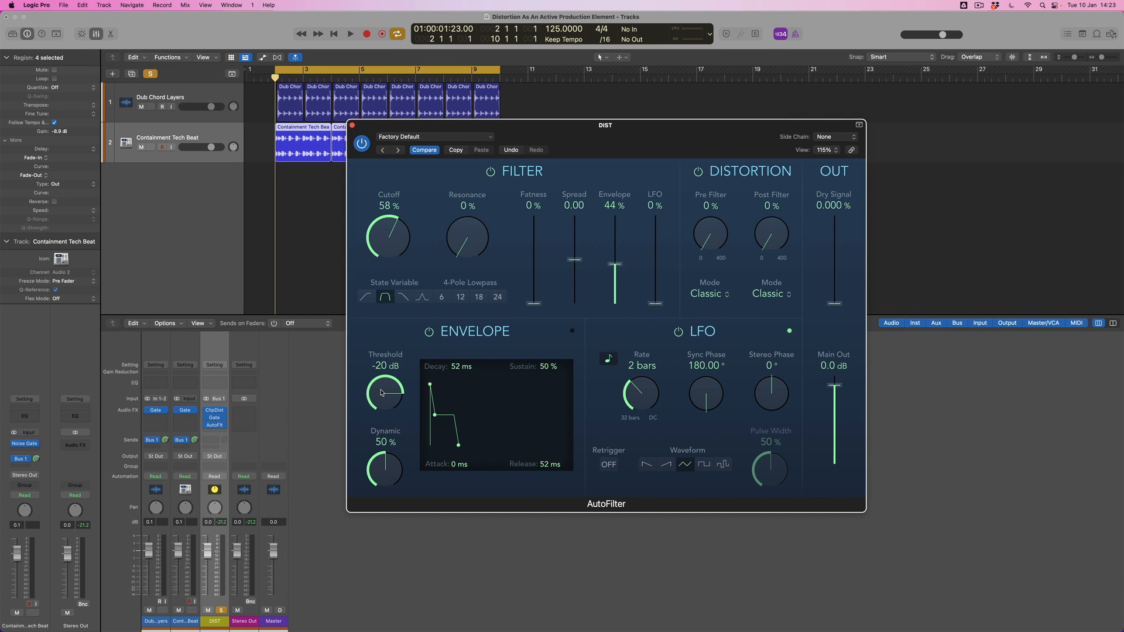
left_click_drag(615, 265, 616, 256)
left_click_drag(387, 396, 388, 392)
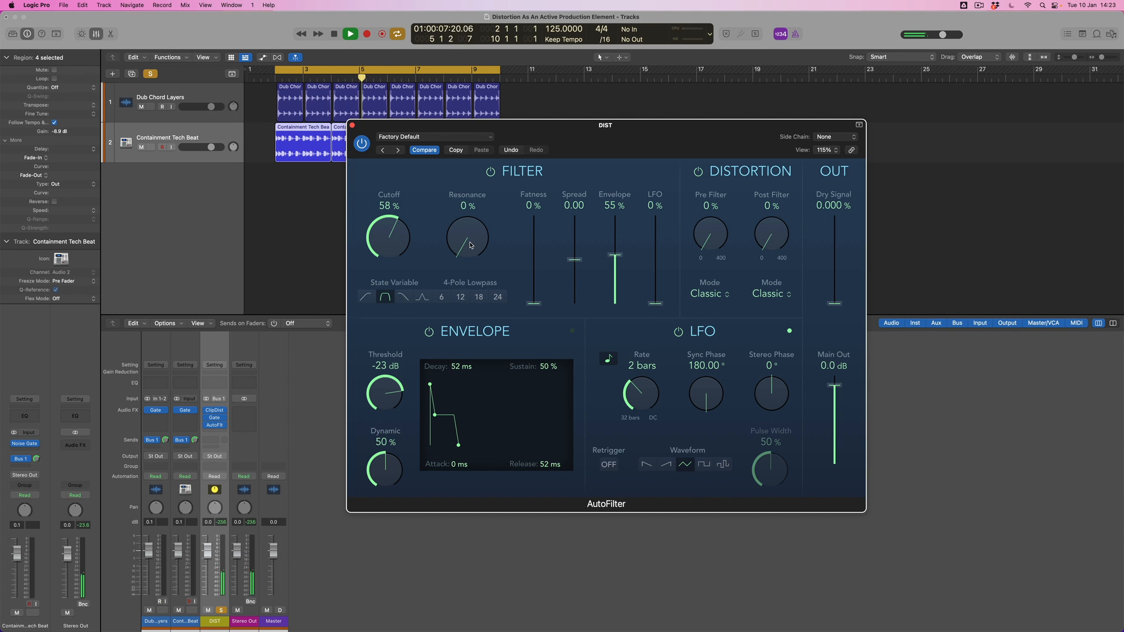
Set the AutoFilter's Cutoff to 57%, stop playback at the loop start and set the Post Filter distortion to 60%
left_click_drag(404, 240, 404, 241)
key("space")
key("Return")
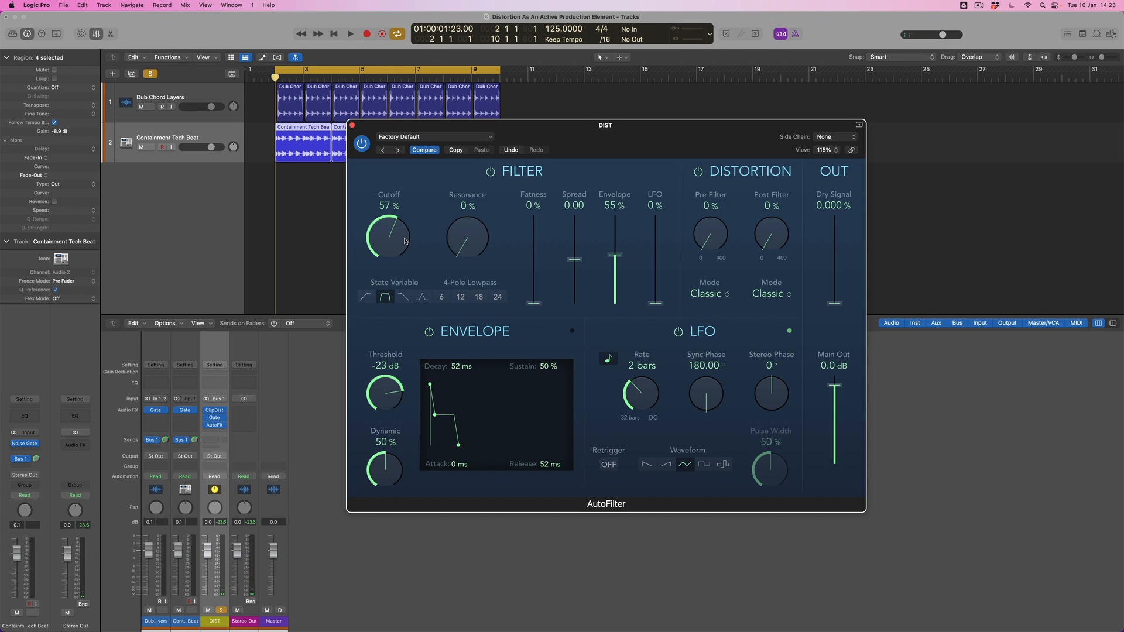
left_click_drag(774, 230, 776, 210)
Copy all chord and beat regions to start at bar 10, turn off the cycle range and return to the project start
left_click_drag(392, 126, 452, 233)
left_click_drag(533, 186, 293, 102)
left_click_drag(303, 155, 528, 159)
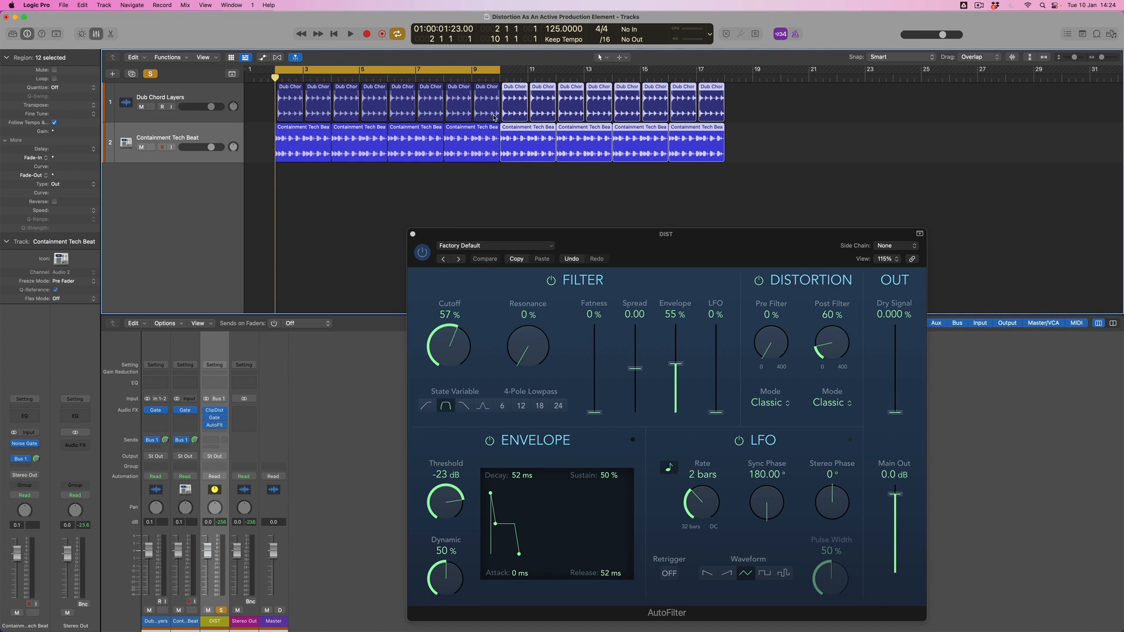
left_click(476, 70)
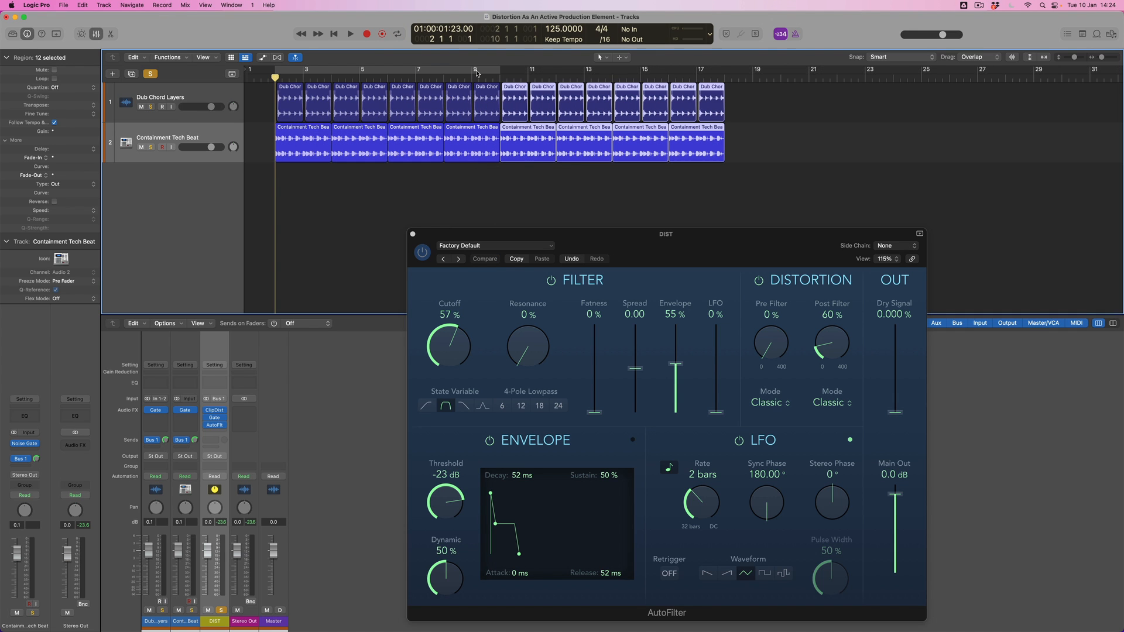
key("Return")
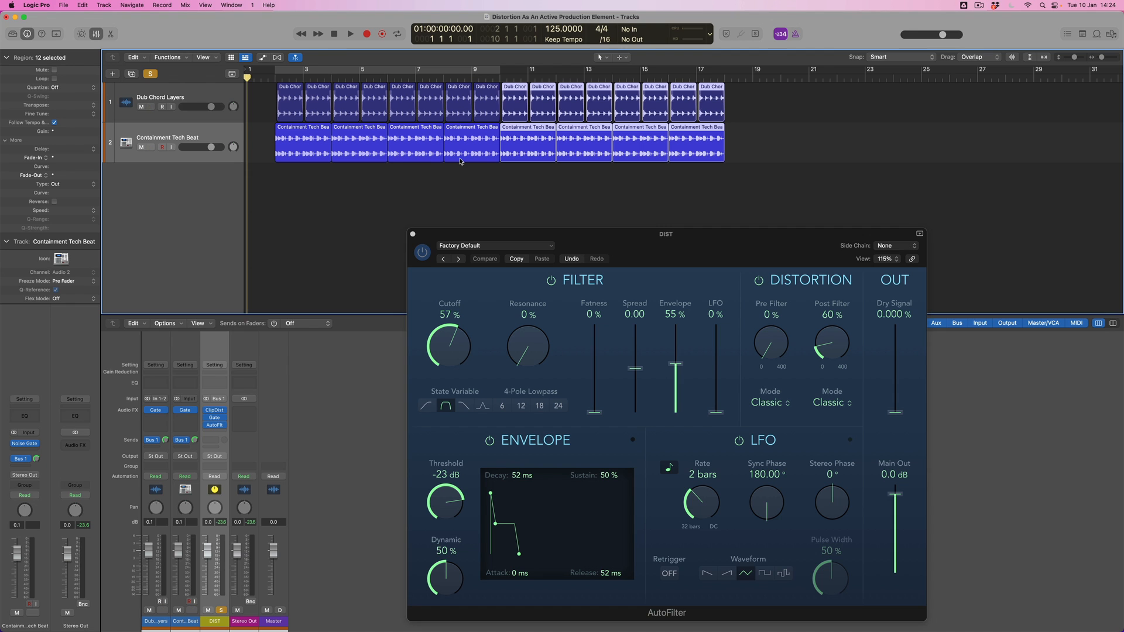
Move the AutoFilter window clear of the mixer and set the DIST channel's automation mode to Latch
left_click_drag(487, 236, 466, 197)
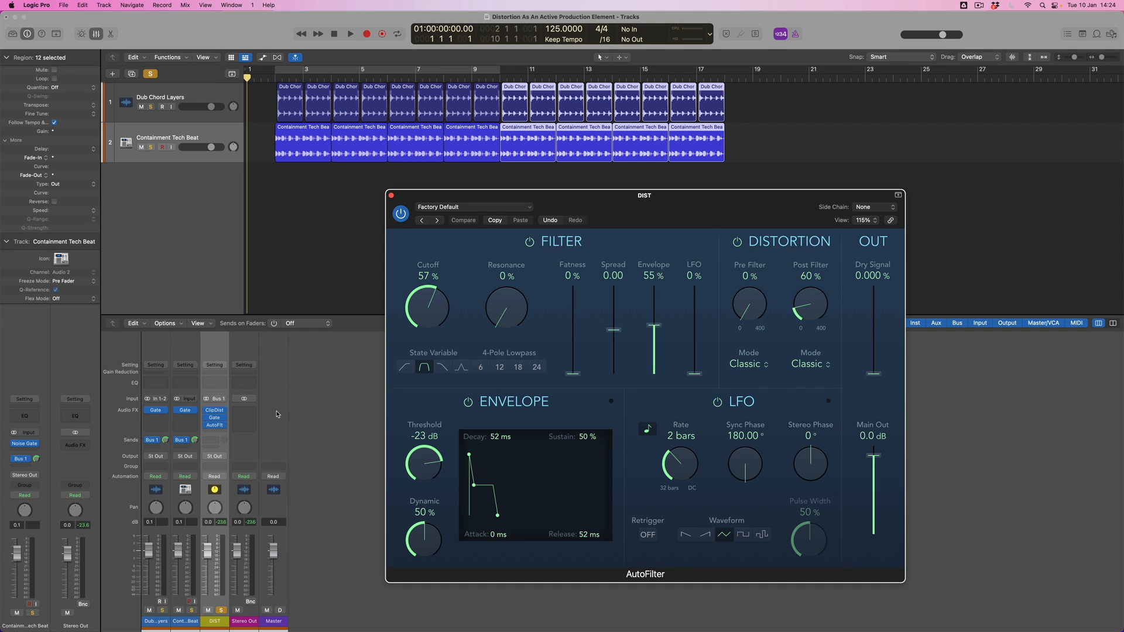
left_click(221, 478)
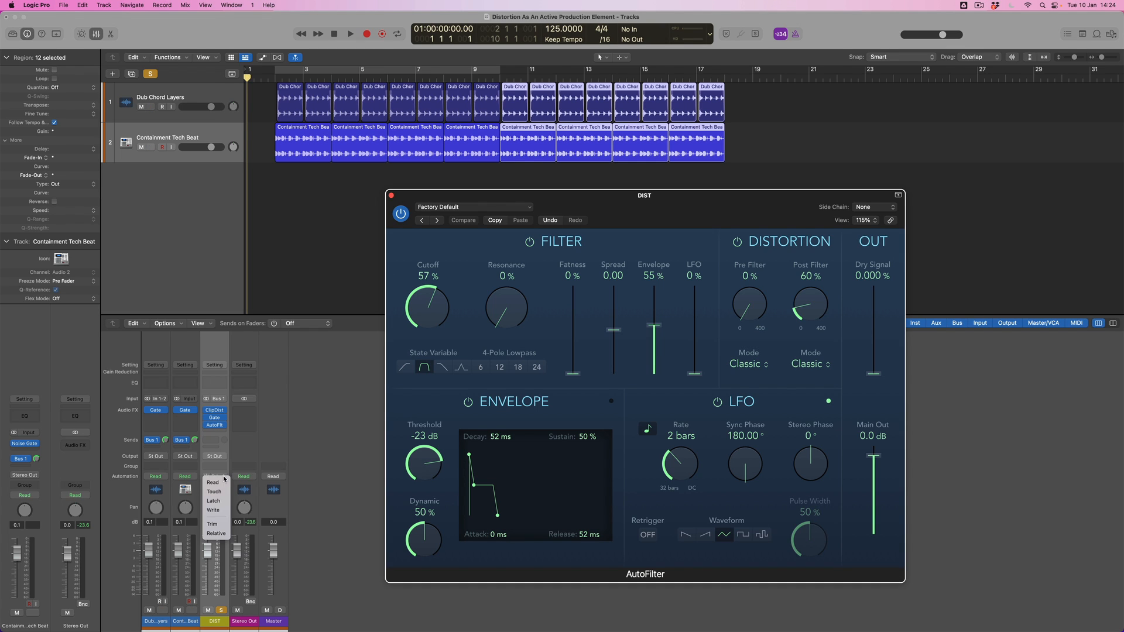
left_click(219, 501)
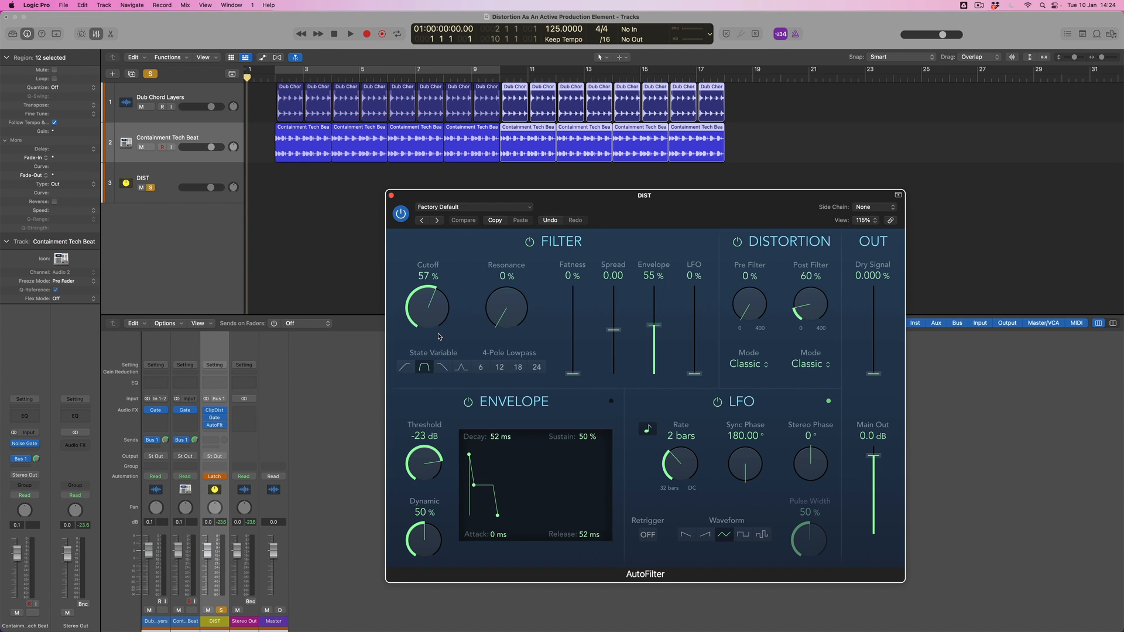
Unsolo the DIST track and record a Cutoff sweep on the AutoFilter across the whole arrangement, ending at 26%
left_click(151, 188)
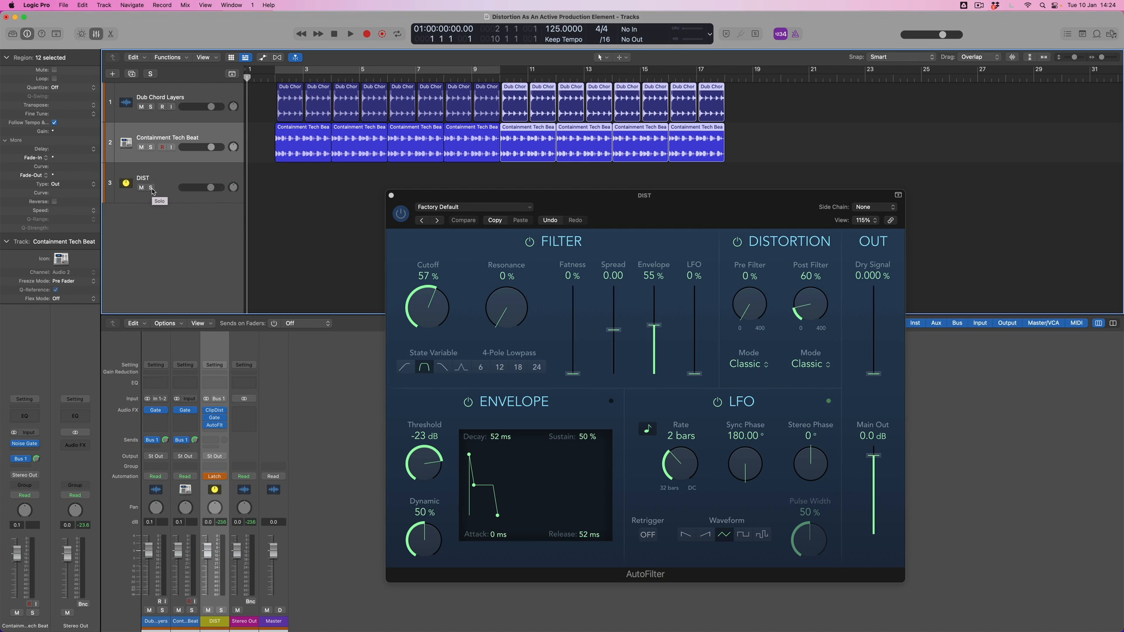
key("space")
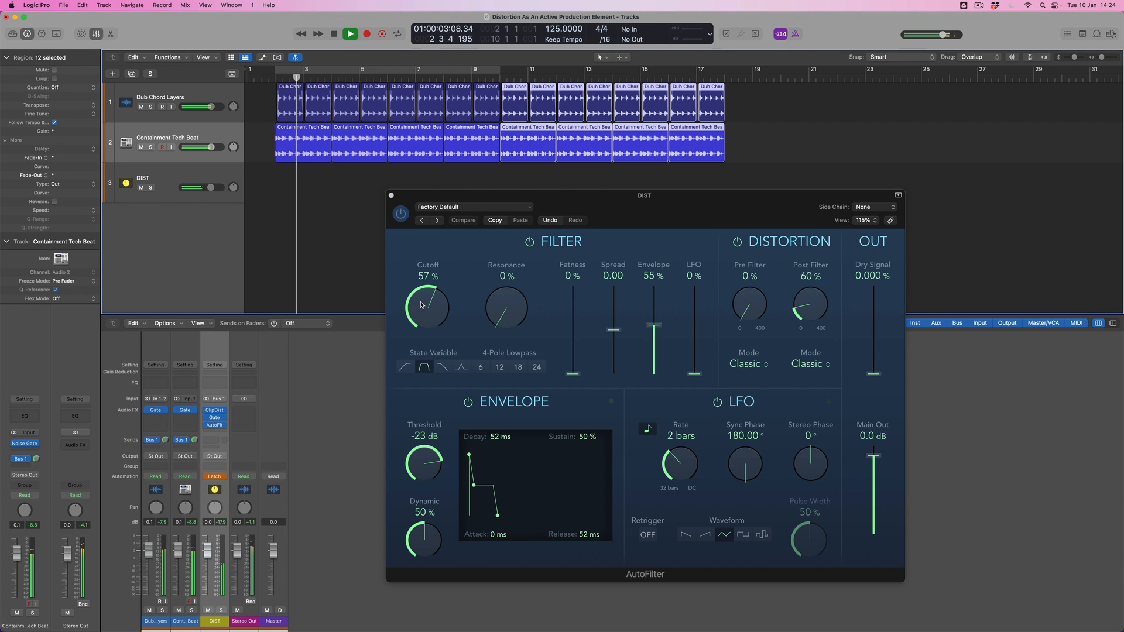
left_click_drag(421, 305, 424, 333)
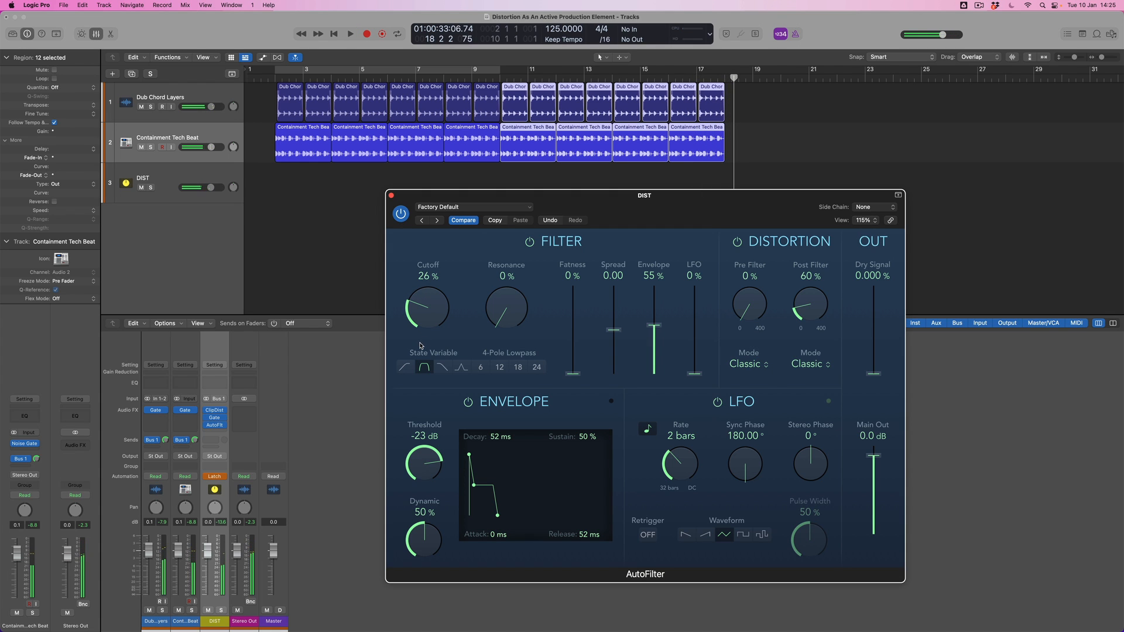
Switch the DIST channel's automation mode to Read and close the AutoFilter window
left_click(225, 479)
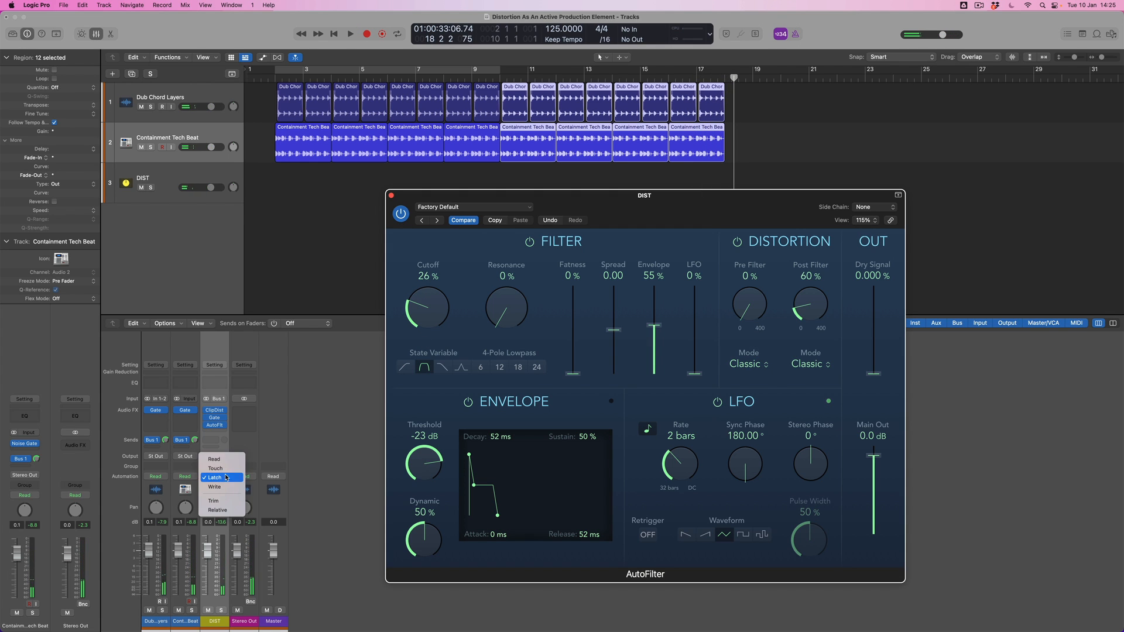
left_click(226, 463)
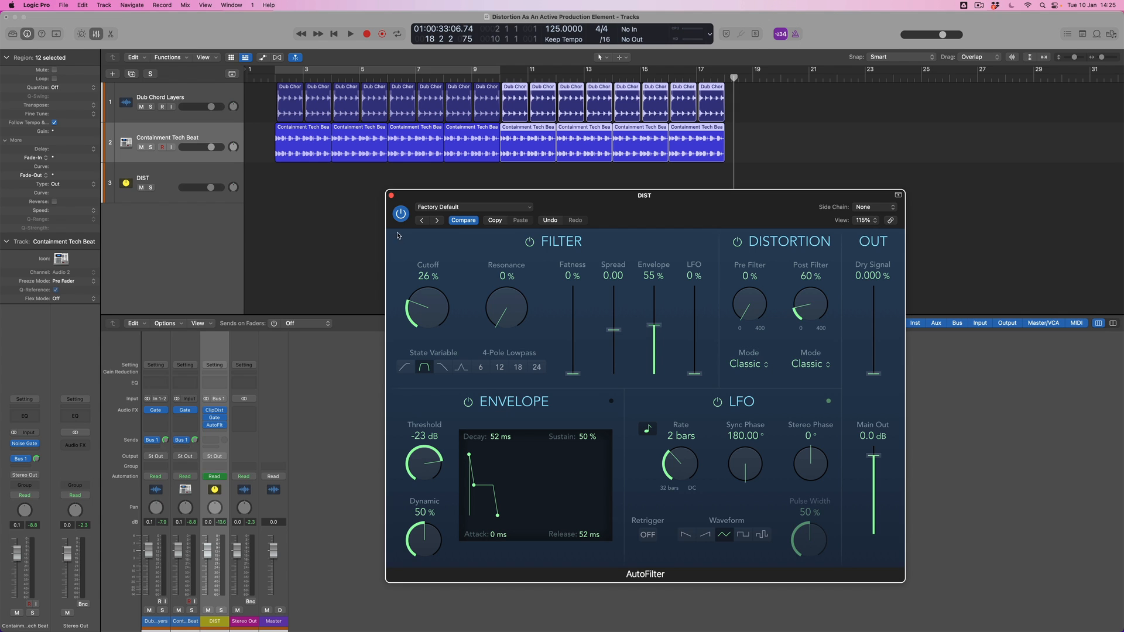
left_click(392, 197)
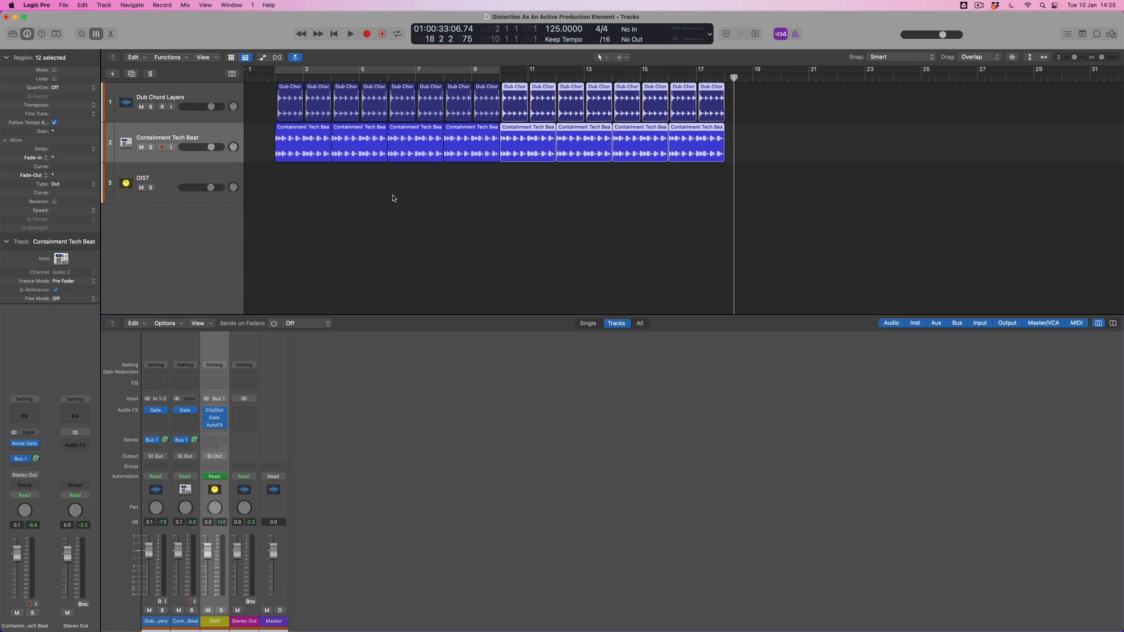
Show track automation and display the AutoFilter Cutoff curve on the DIST track
left_click(180, 175)
key("a")
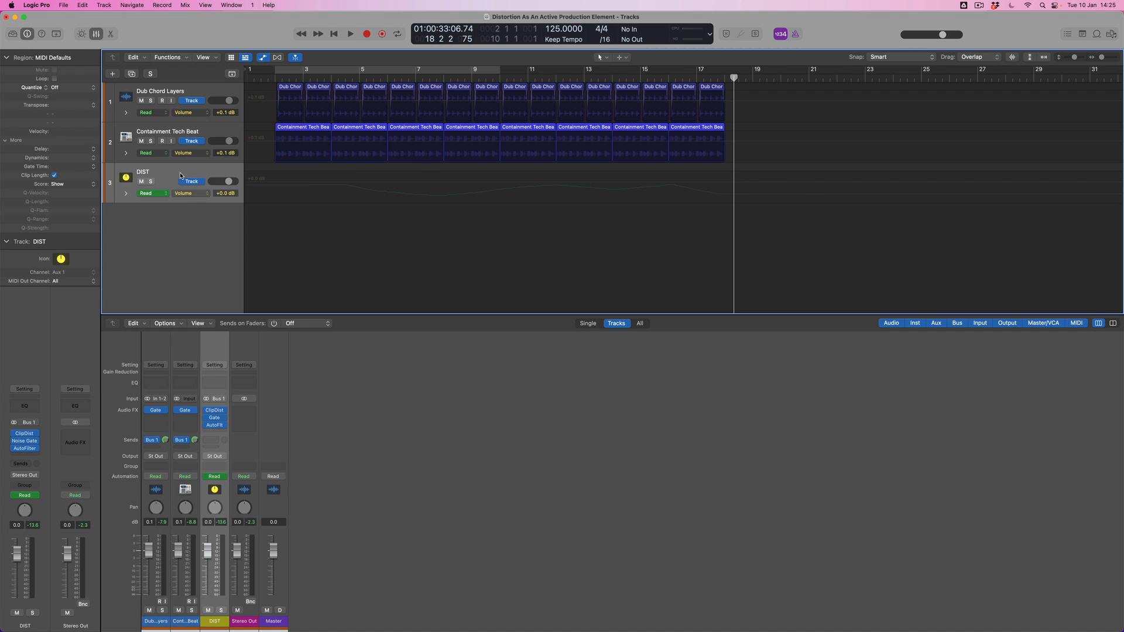
left_click(206, 195)
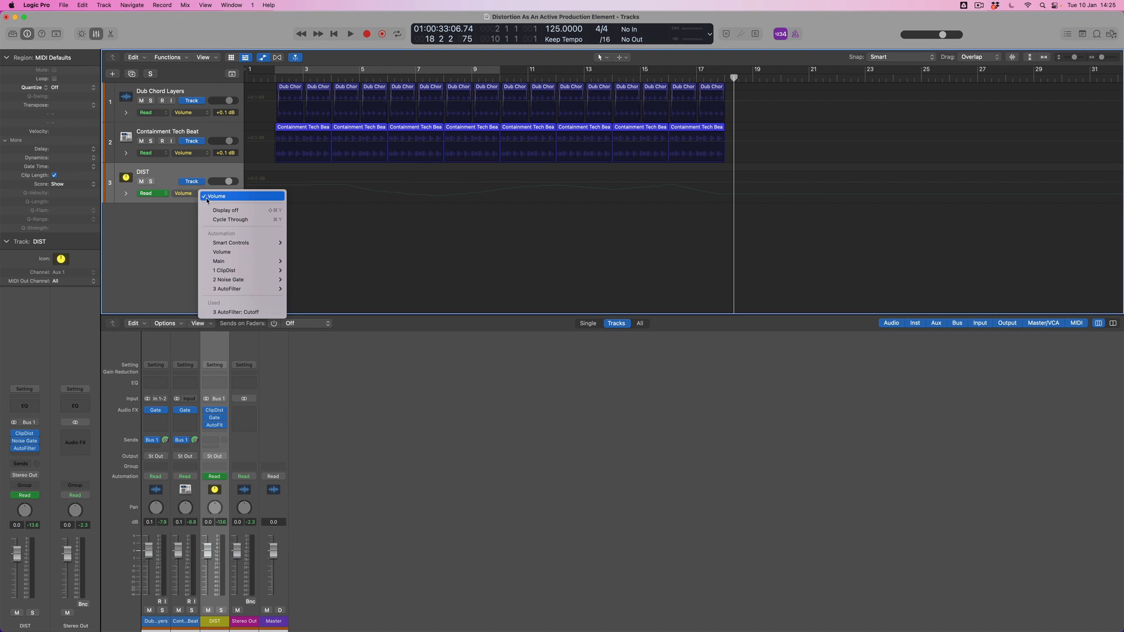
left_click(258, 312)
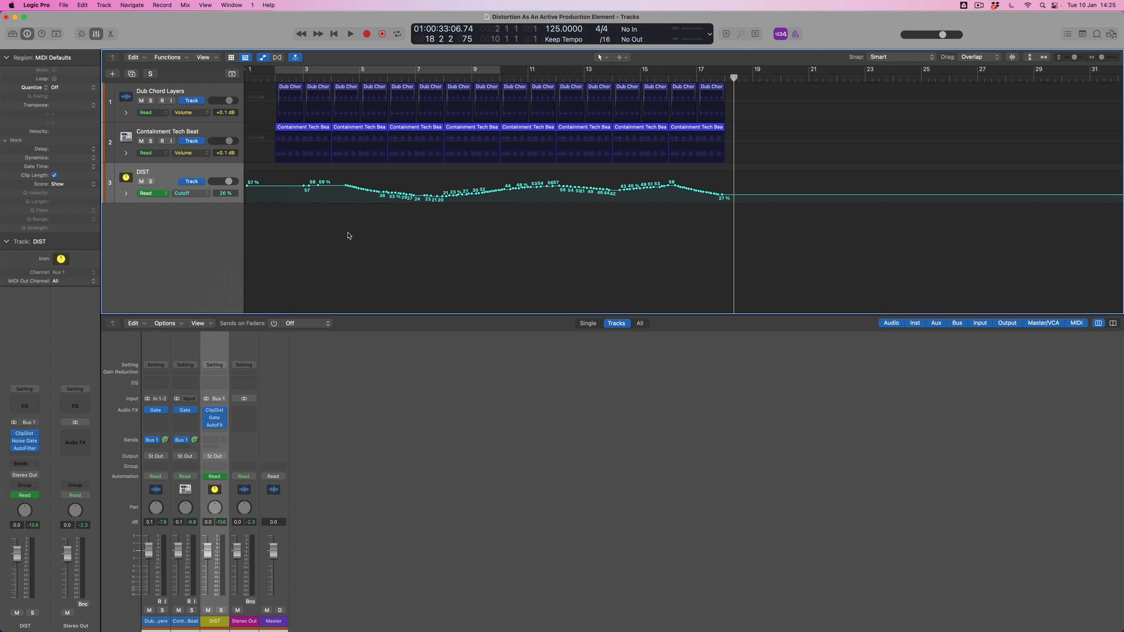
Replace the opening Cutoff automation with a straight rise from about 8% at bar 2 to 24% past bar 7, and play from bar 1
key("super+Down")
key("super+Down")
key("super+Down")
key("super+Down")
key("super+Down")
key("super+Down")
key("super+Down")
key("super+Down")
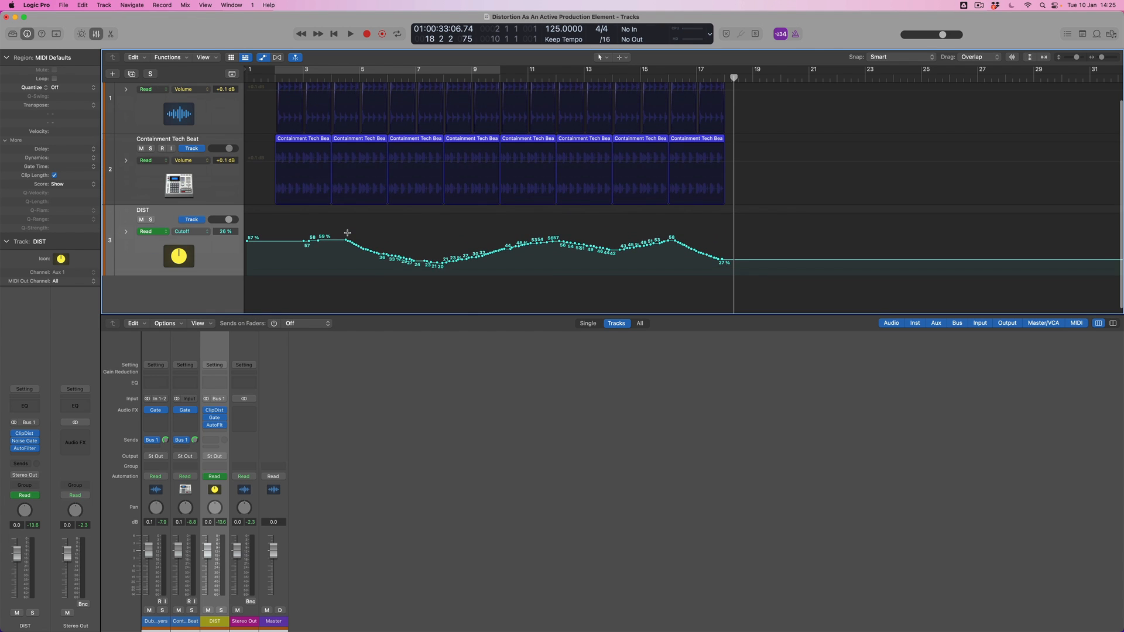
left_click_drag(414, 264, 276, 270)
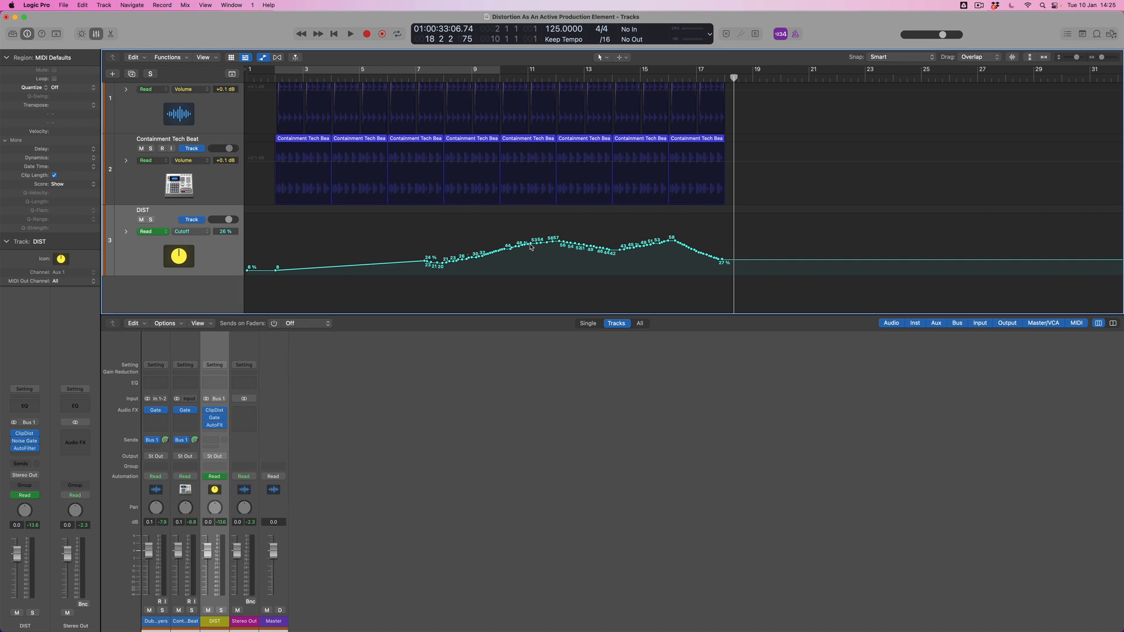
left_click(266, 77)
key("space")
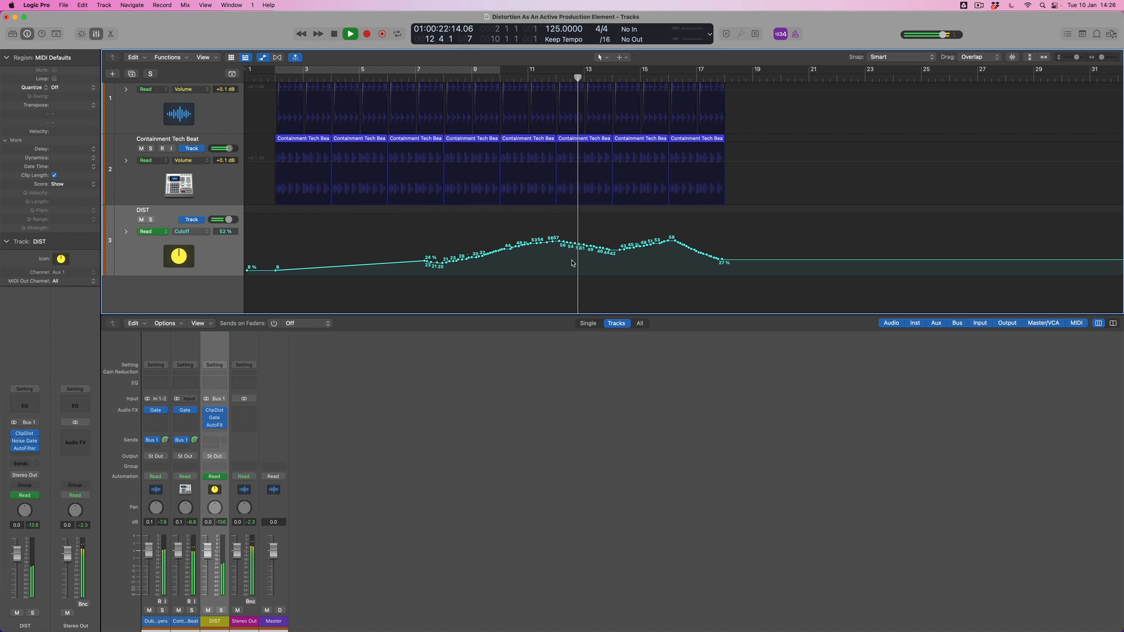
Simplify the later Cutoff automation into a dip at bar 14, a 66% peak at bar 16 and a fall to about 8% at bar 18
left_click_drag(572, 263, 720, 263)
left_click(621, 250)
key("Delete")
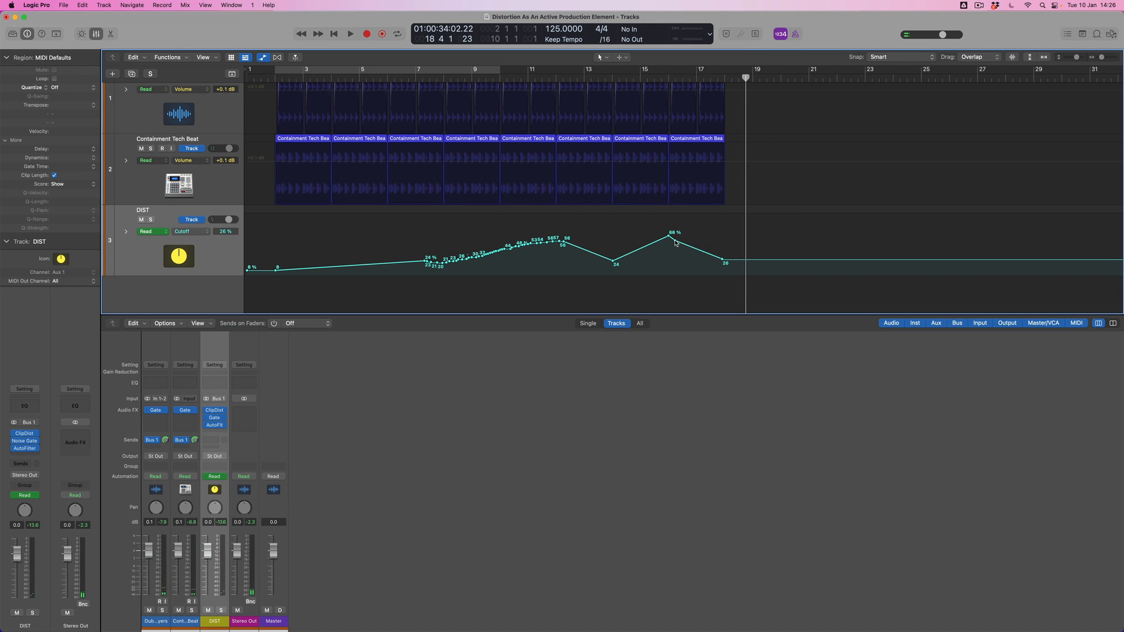
left_click_drag(731, 262, 724, 271)
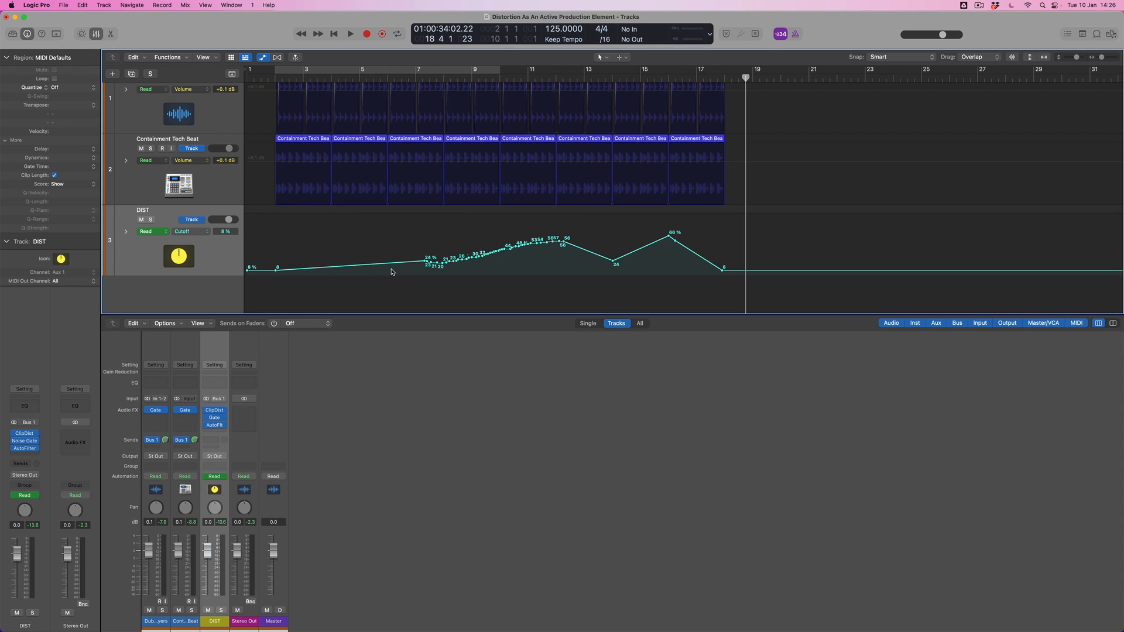
Draw DIST volume automation rising from -24.3 dB at bar 2 to 0 dB at bar 10, and play it from bar 1
left_click(201, 232)
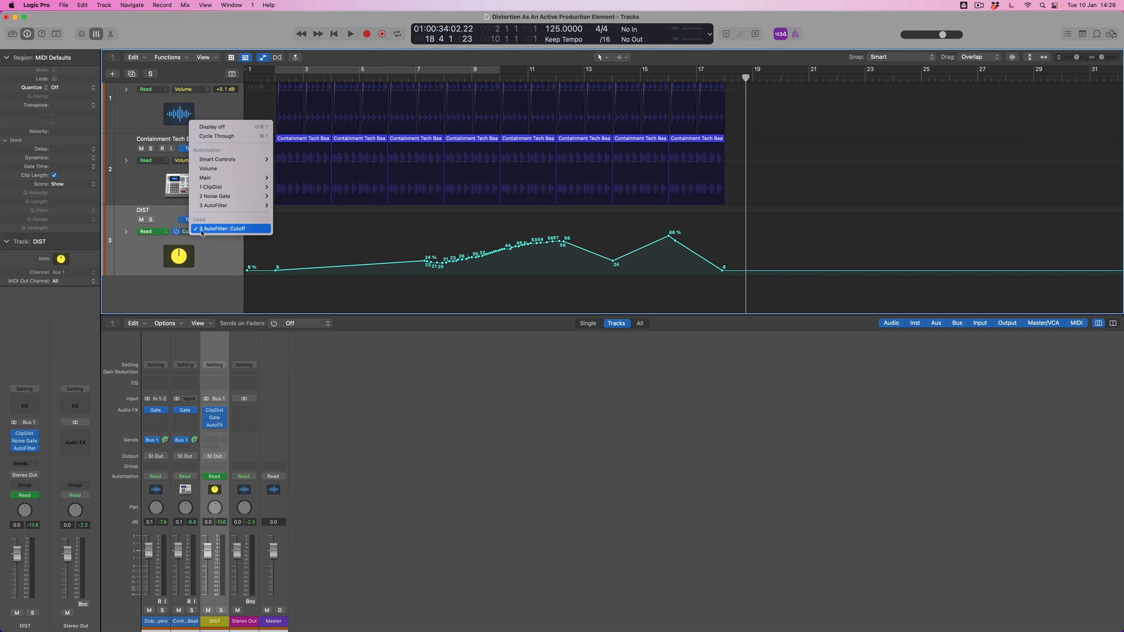
left_click(216, 169)
left_click(444, 237)
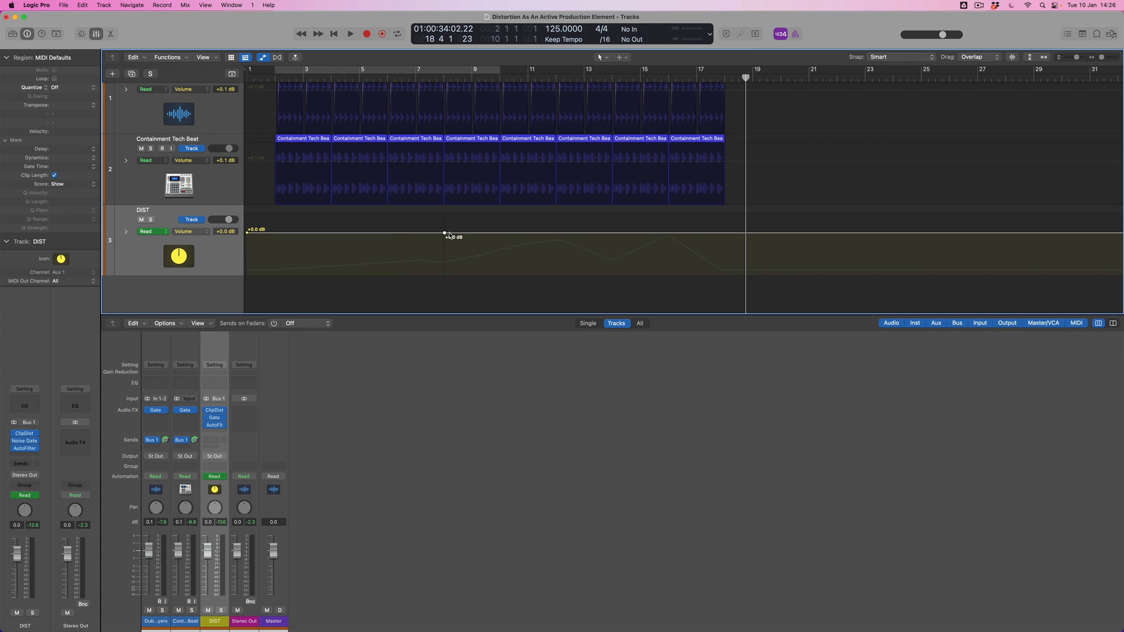
left_click_drag(432, 235, 276, 265)
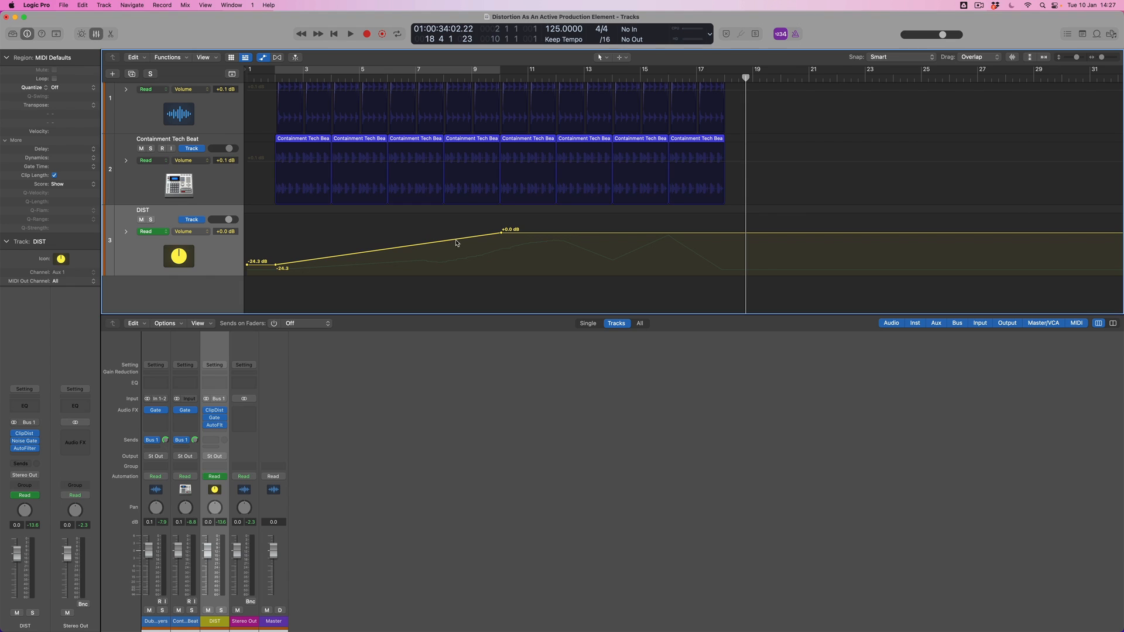
mouse_move(500, 234)
left_mouse_down()
mouse_move(512, 232)
mouse_move(499, 233)
left_mouse_up()
left_click(262, 77)
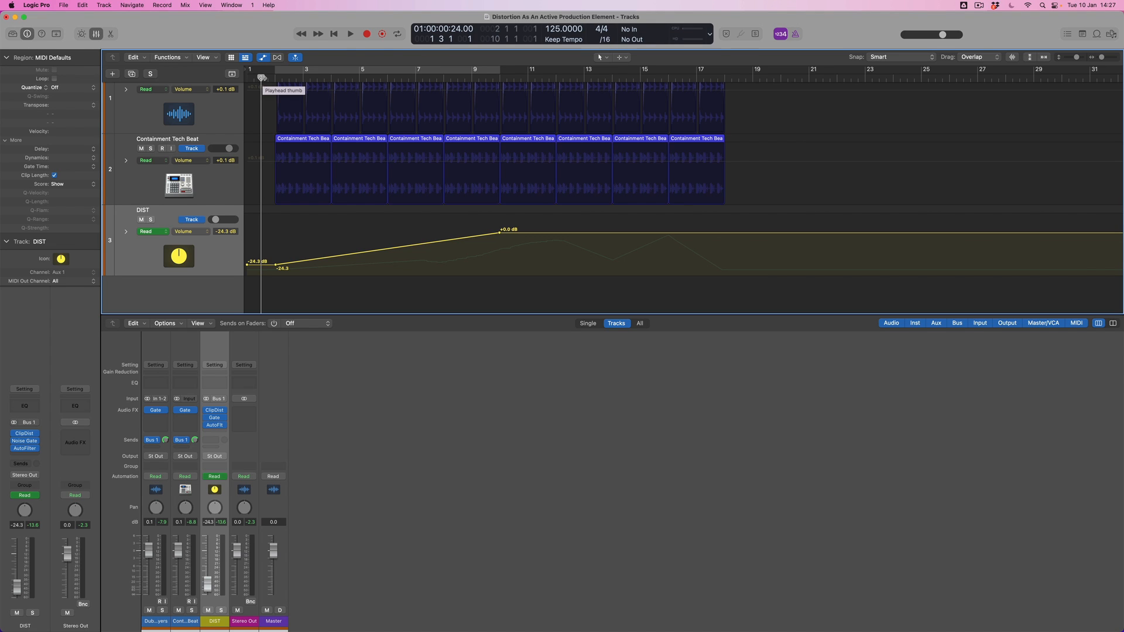
key("space")
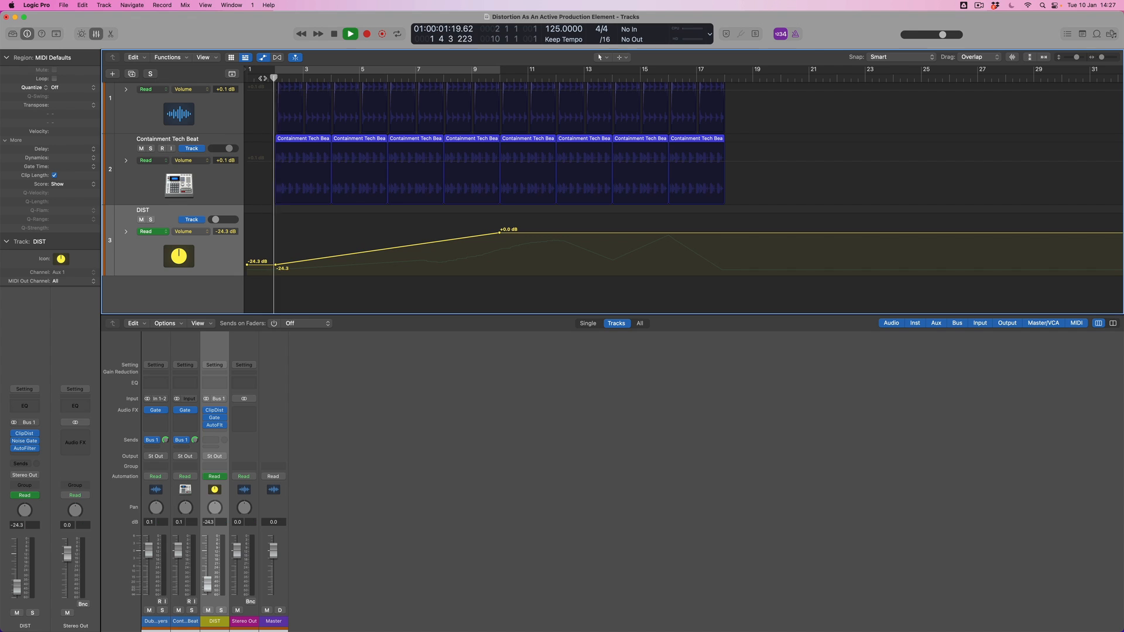